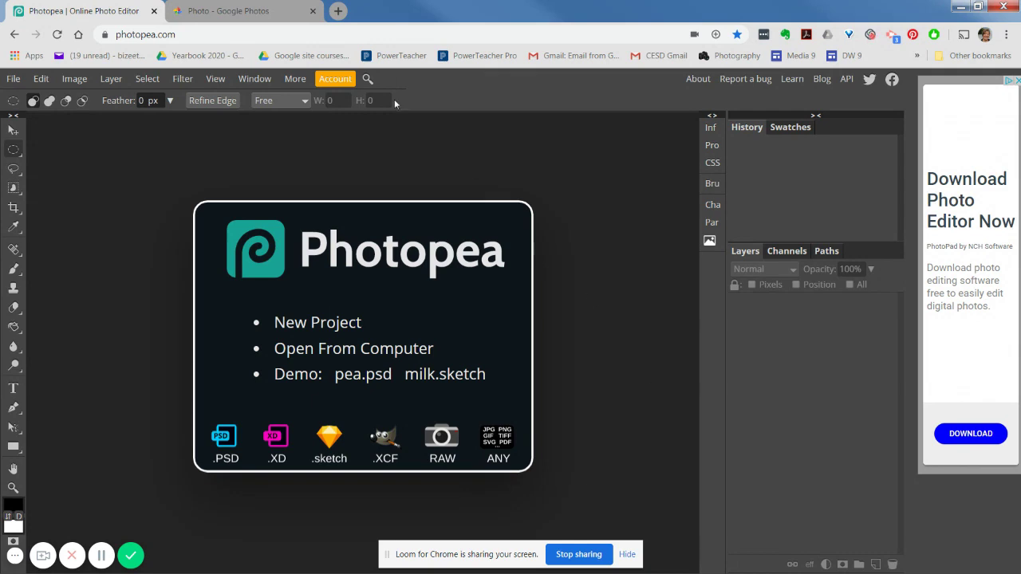
# Step: Copy the image address of the skiers photo shown in the Google Photos tab
pyautogui.click(306, 8)
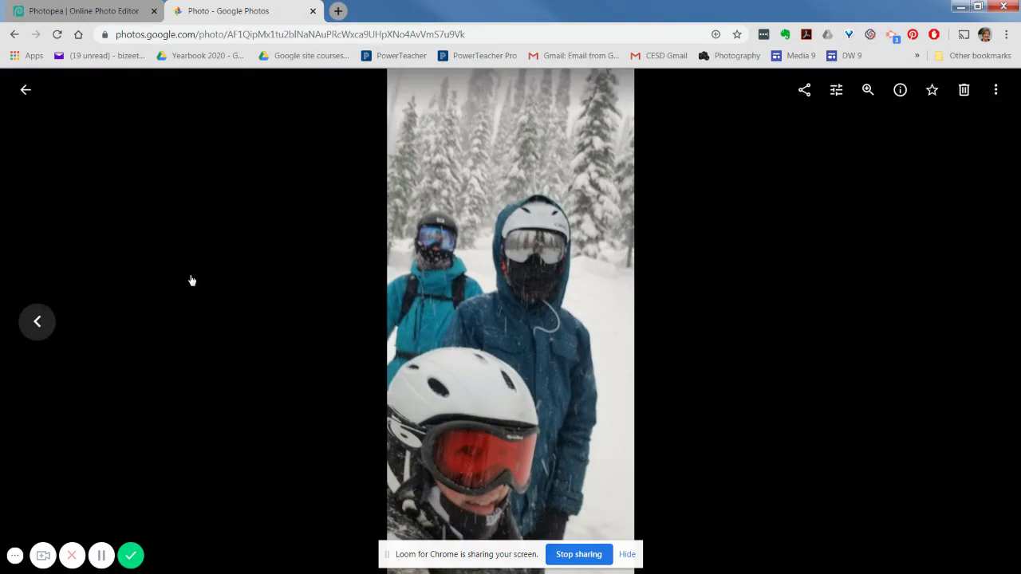
pyautogui.rightClick(501, 236)
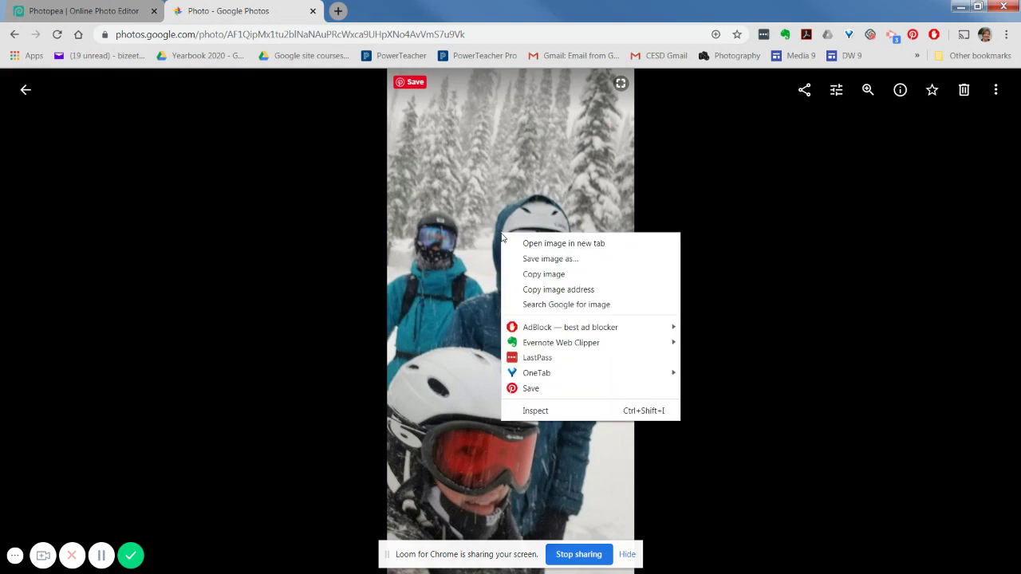
pyautogui.click(594, 293)
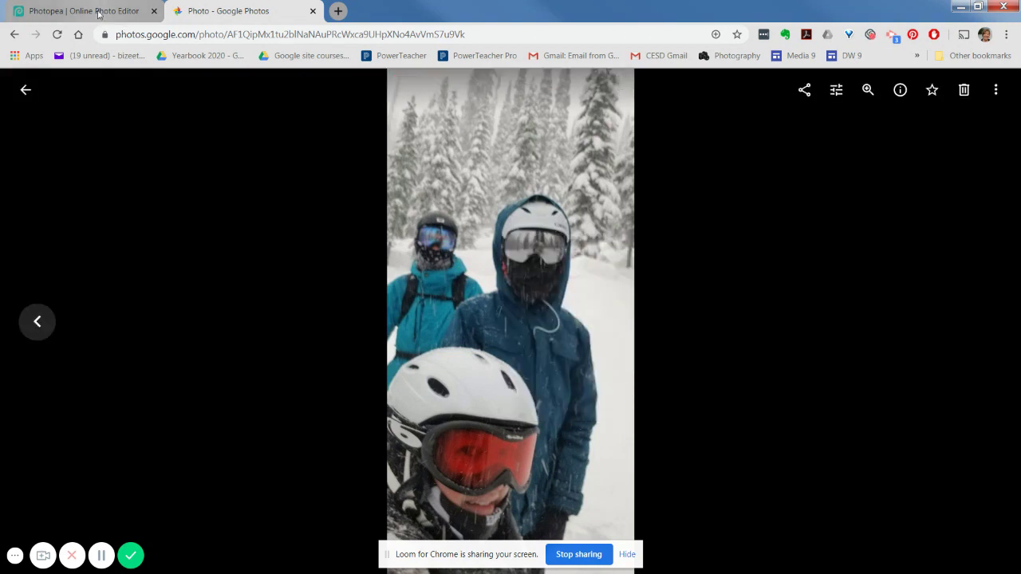
# Step: Open the copied ski photo address in Photopea with File > Open from URL
pyautogui.click(97, 11)
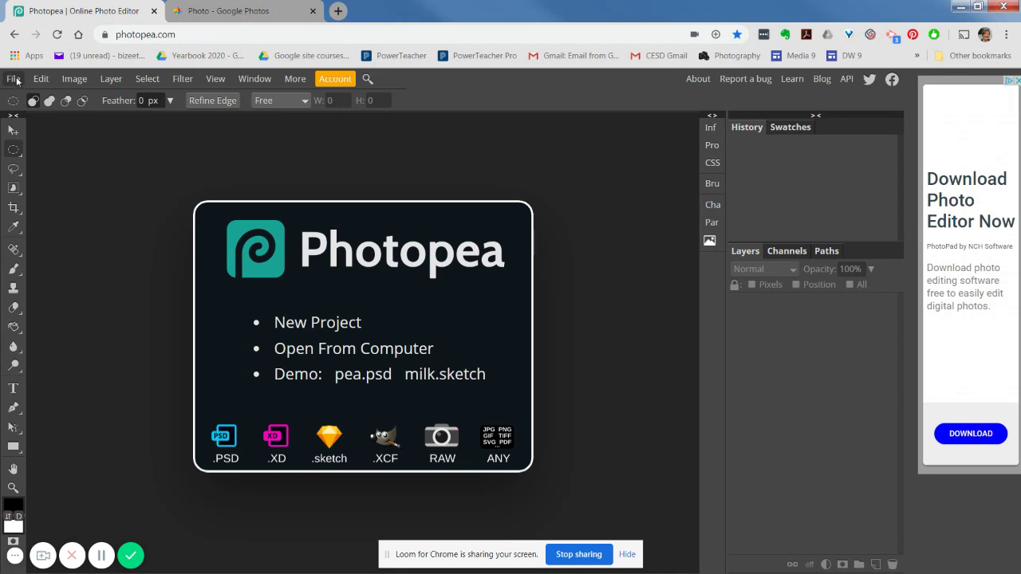
pyautogui.click(14, 79)
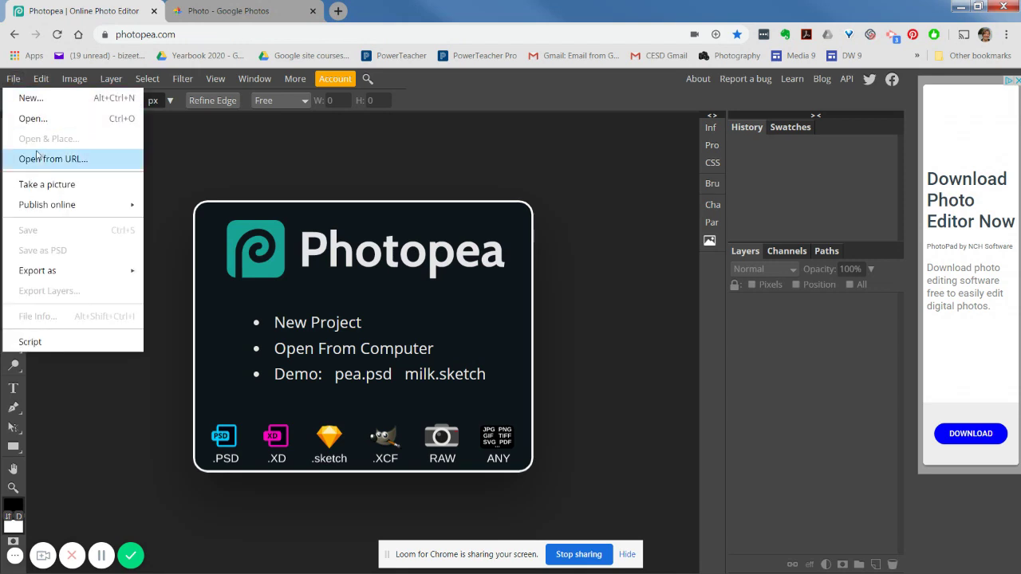
pyautogui.click(86, 161)
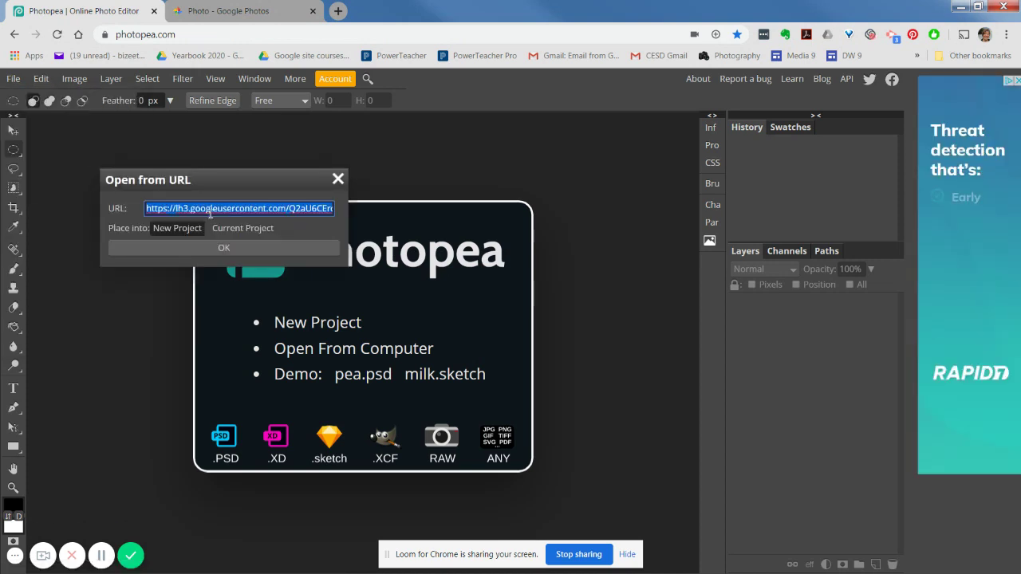
pyautogui.hotkey('ctrl', 'v')
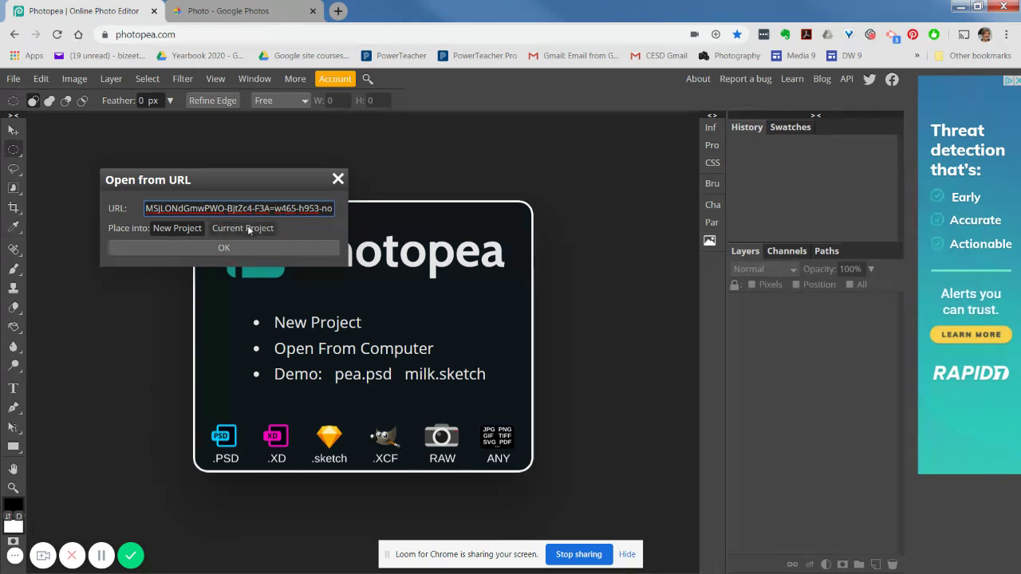
pyautogui.click(210, 250)
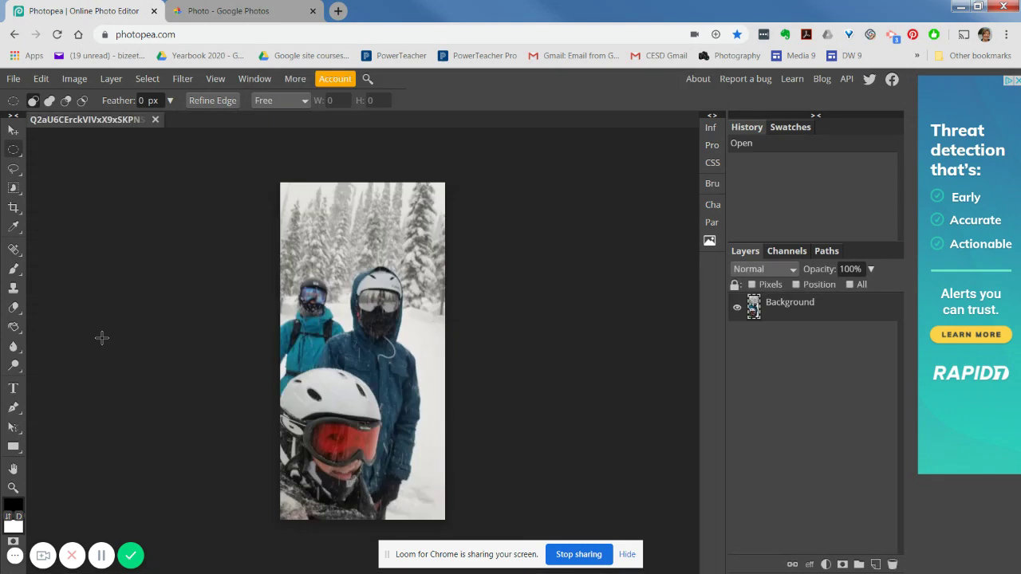
# Step: Search Google Images for 'texture' and browse the blue-filtered results
pyautogui.click(101, 555)
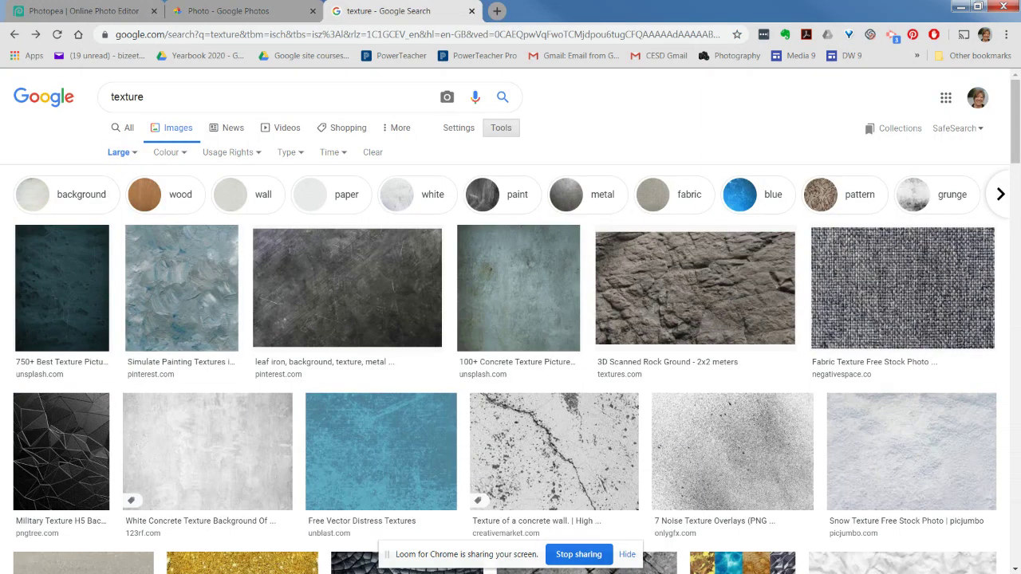
pyautogui.click(502, 131)
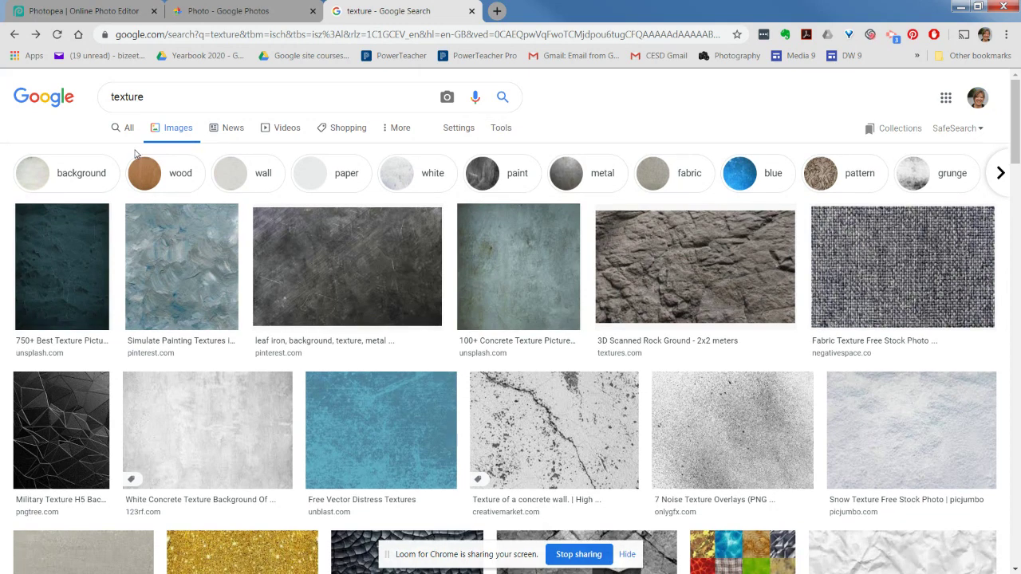
pyautogui.click(500, 132)
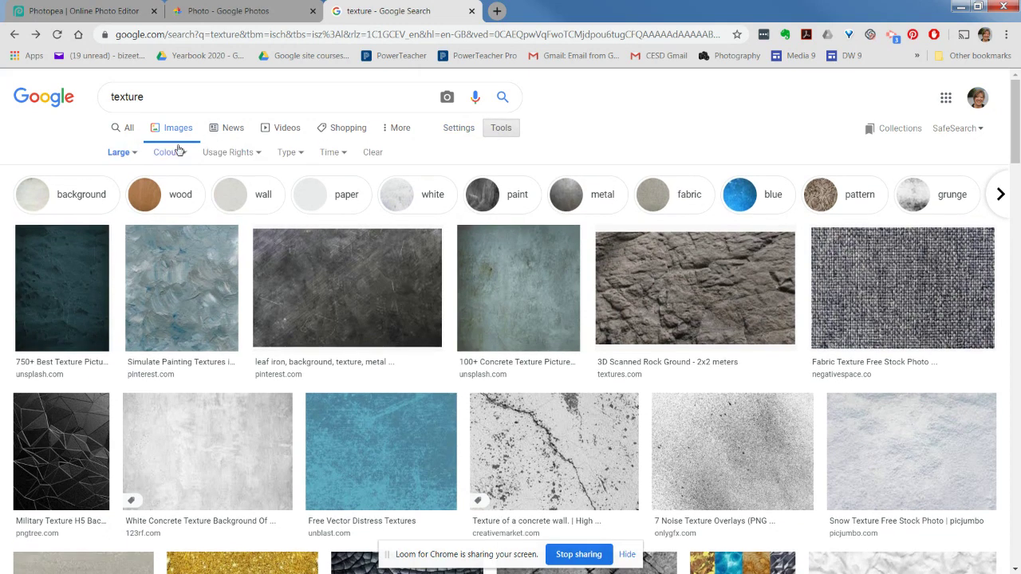
pyautogui.click(127, 153)
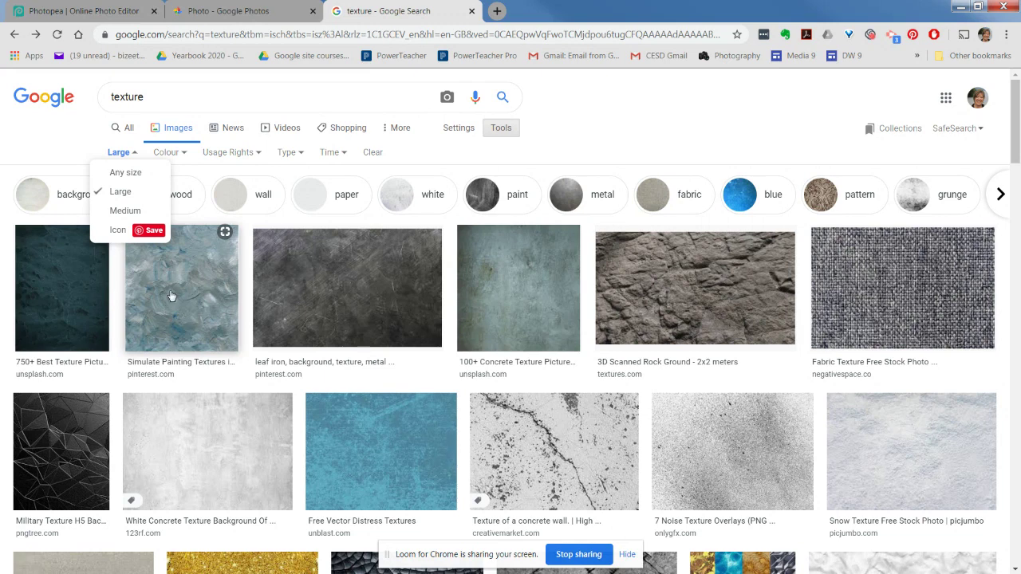
pyautogui.click(740, 201)
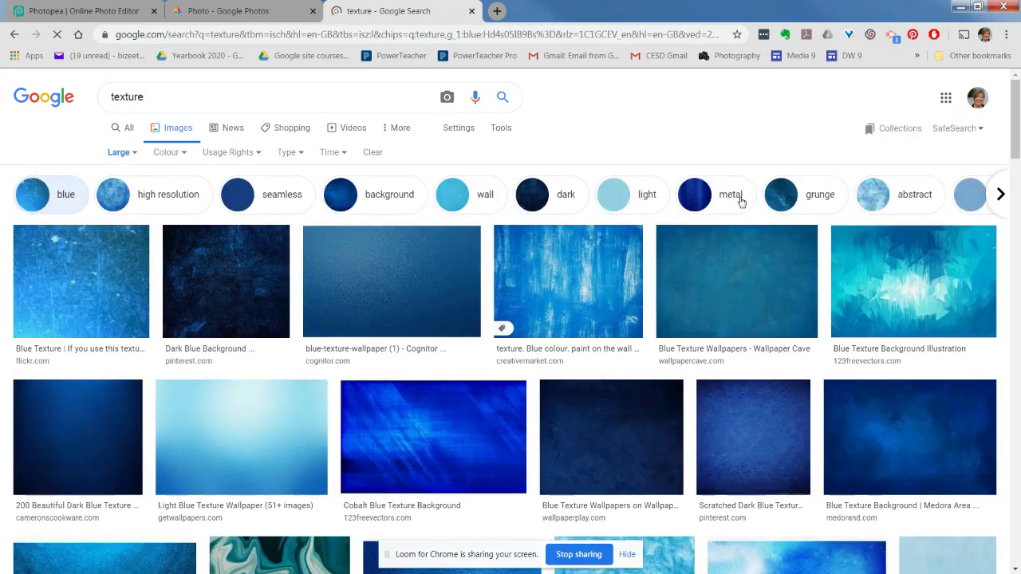
pyautogui.scroll(-3, 791, 356)
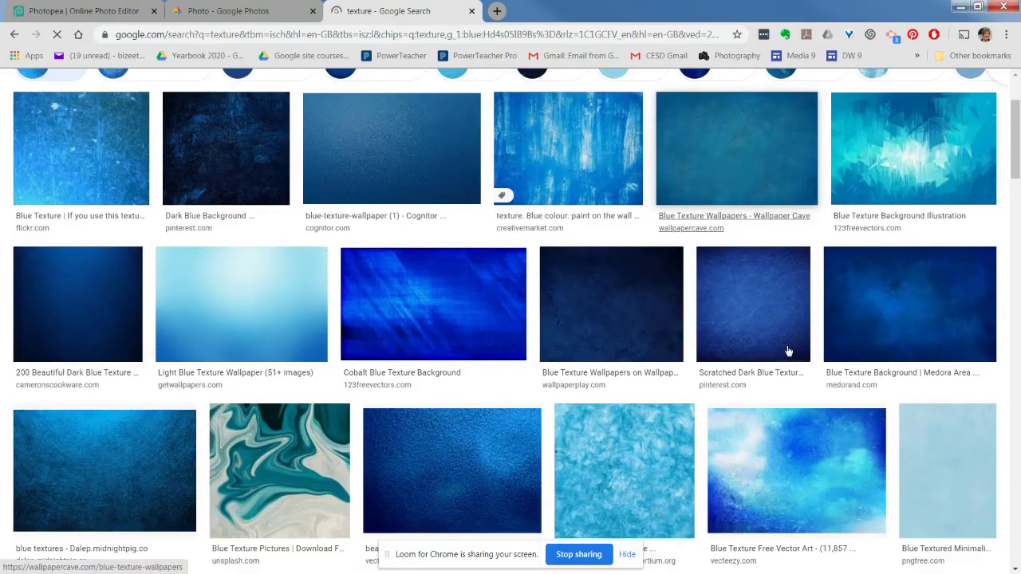
pyautogui.scroll(-4, 793, 343)
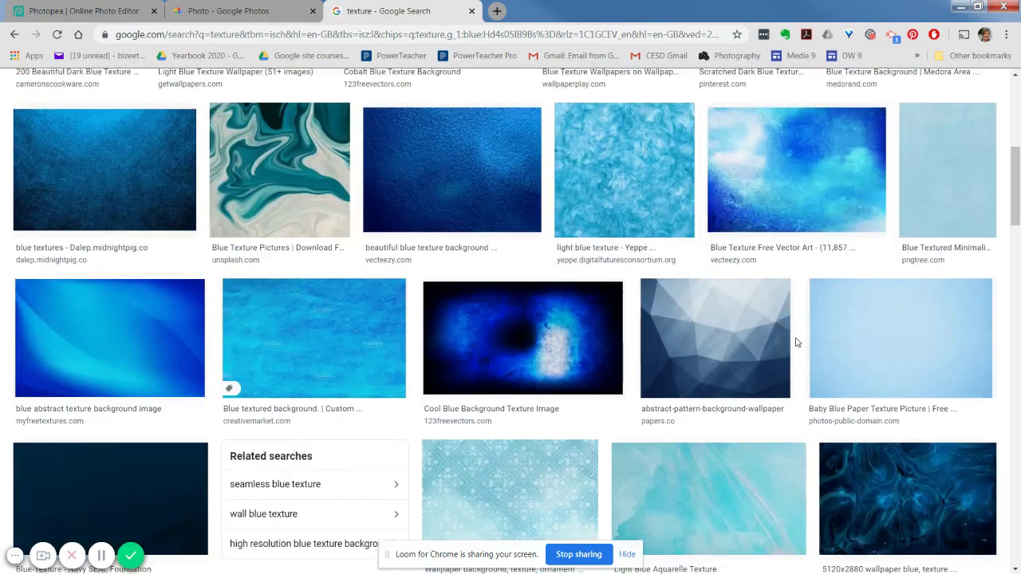
pyautogui.scroll(-1, 801, 341)
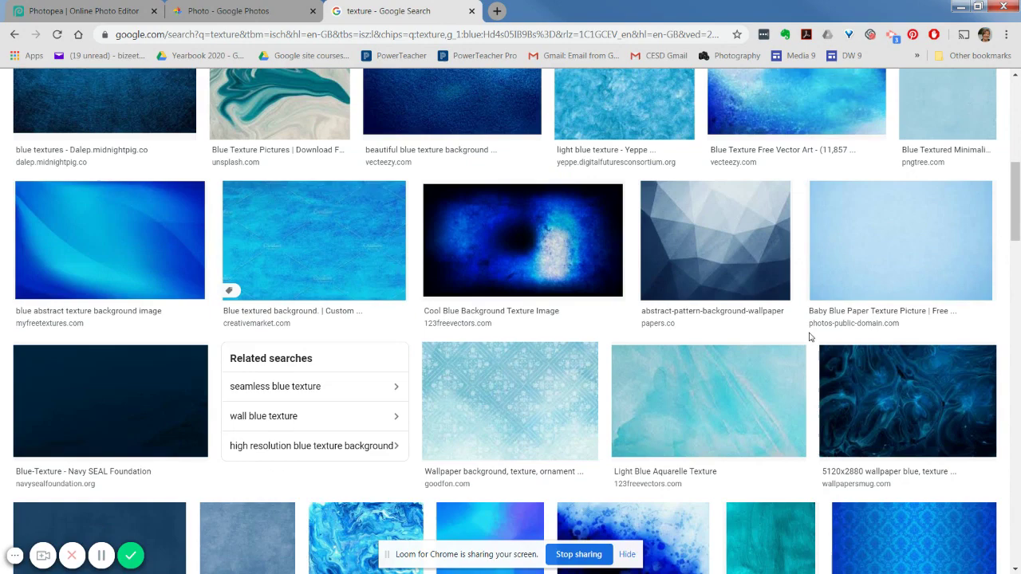
pyautogui.scroll(-1, 810, 337)
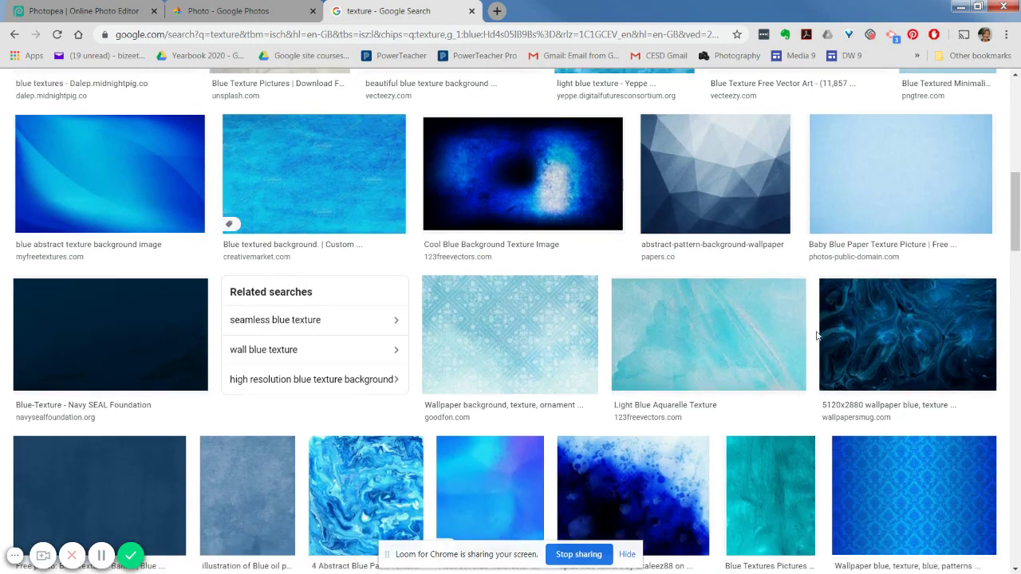
pyautogui.scroll(-1, 817, 336)
pyautogui.scroll(-1, 816, 336)
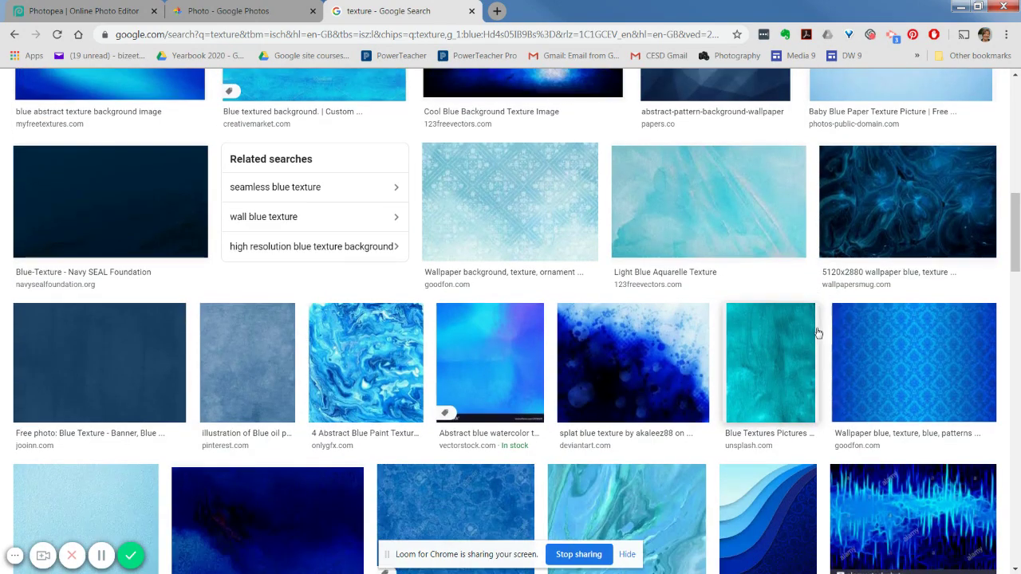
pyautogui.scroll(-1, 817, 334)
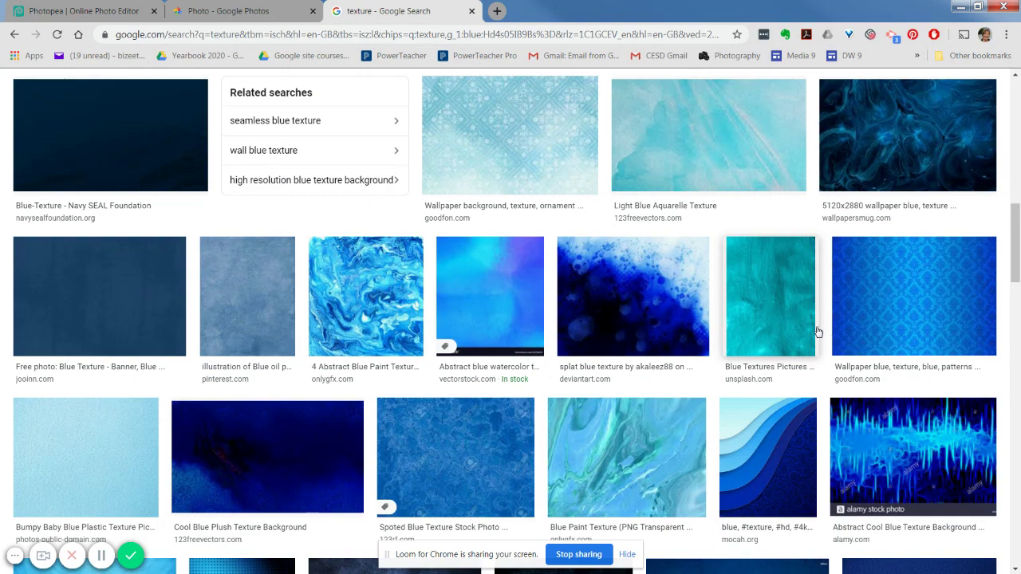
pyautogui.scroll(12, 818, 331)
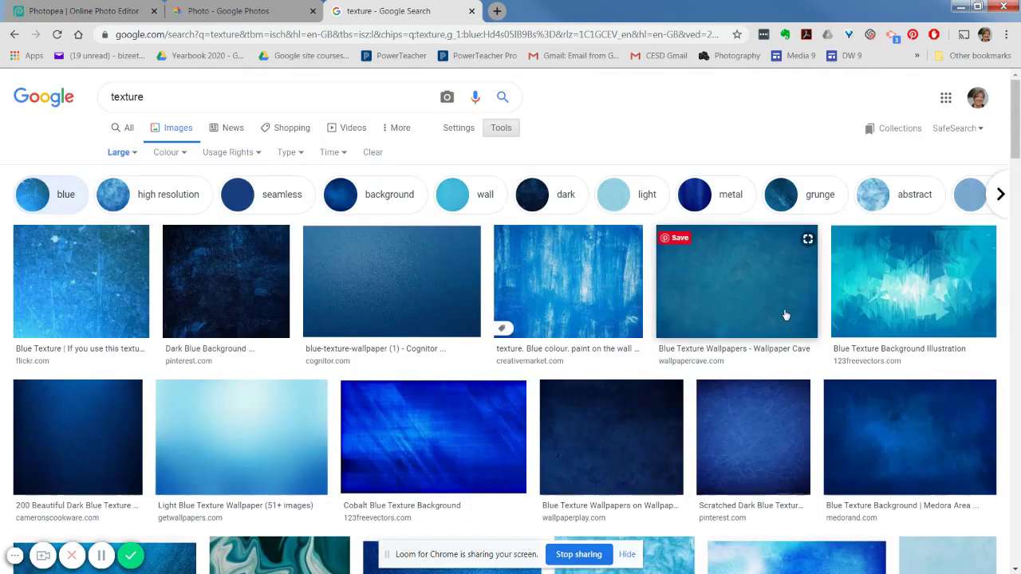
# Step: Copy the image address of the painted blue-grey brushstroke texture from Pinterest
pyautogui.click(9, 34)
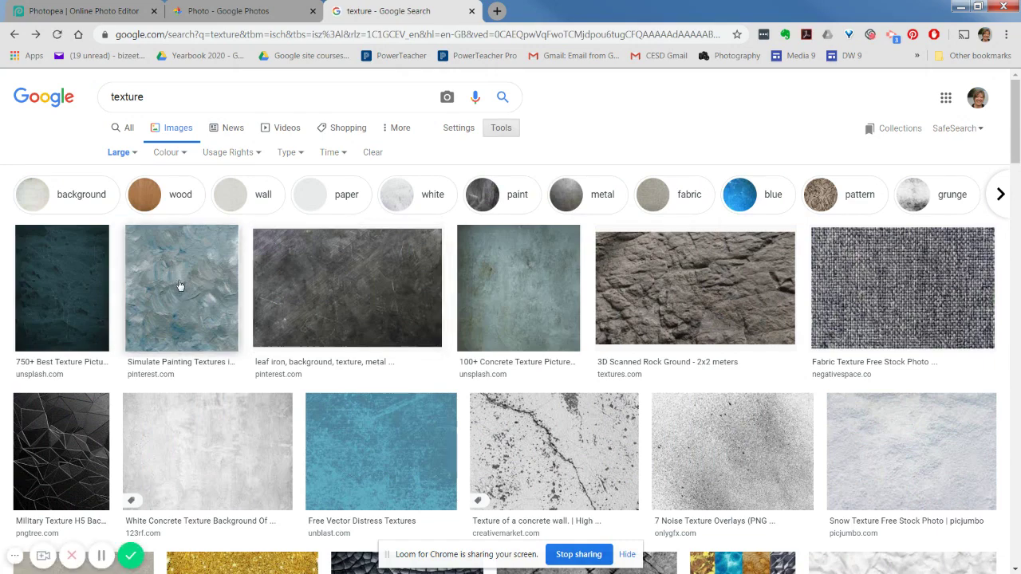
pyautogui.click(180, 285)
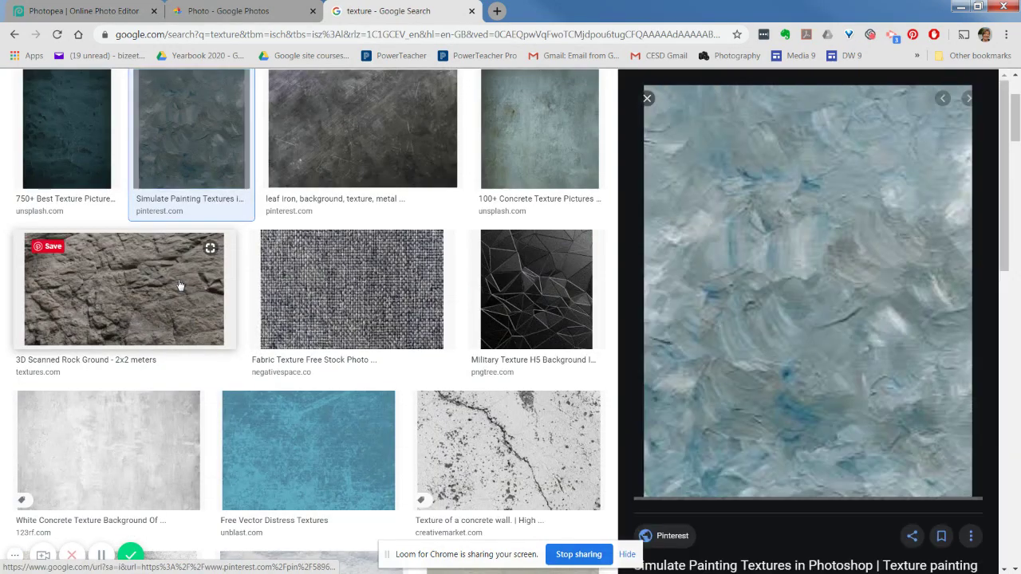
pyautogui.rightClick(772, 261)
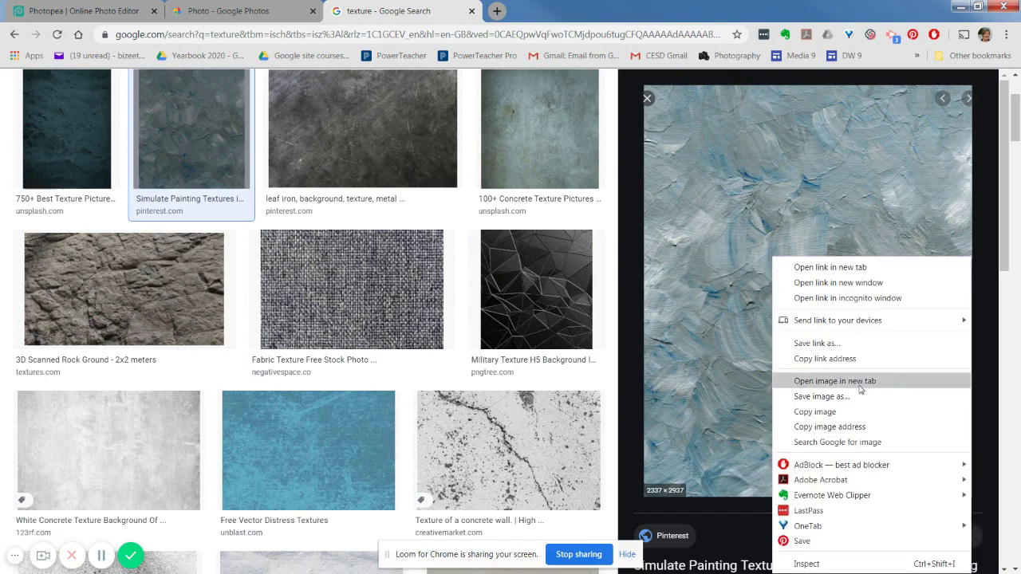
pyautogui.click(833, 427)
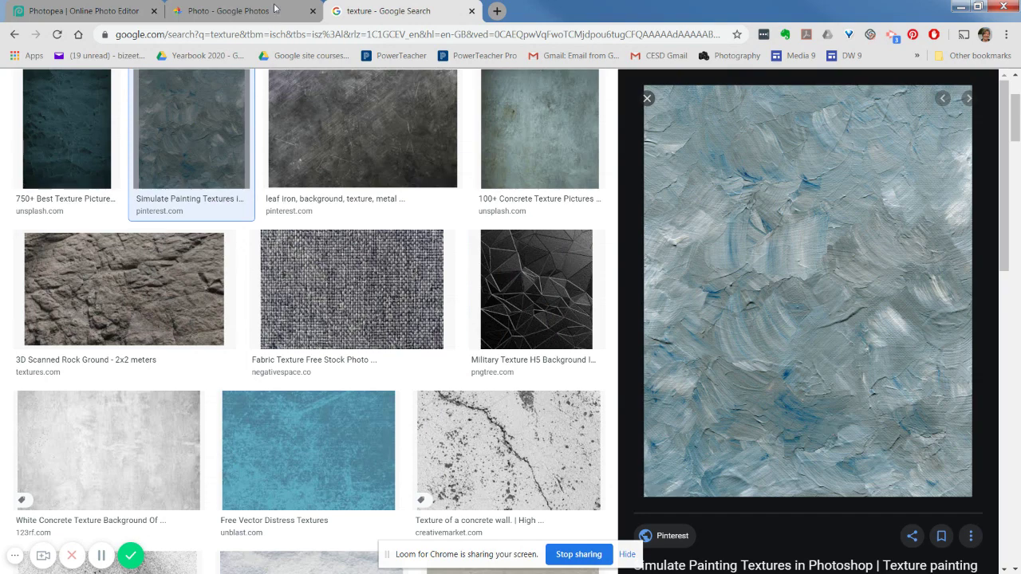
# Step: Open the copied texture address in Photopea as a second document via Open from URL
pyautogui.click(83, 11)
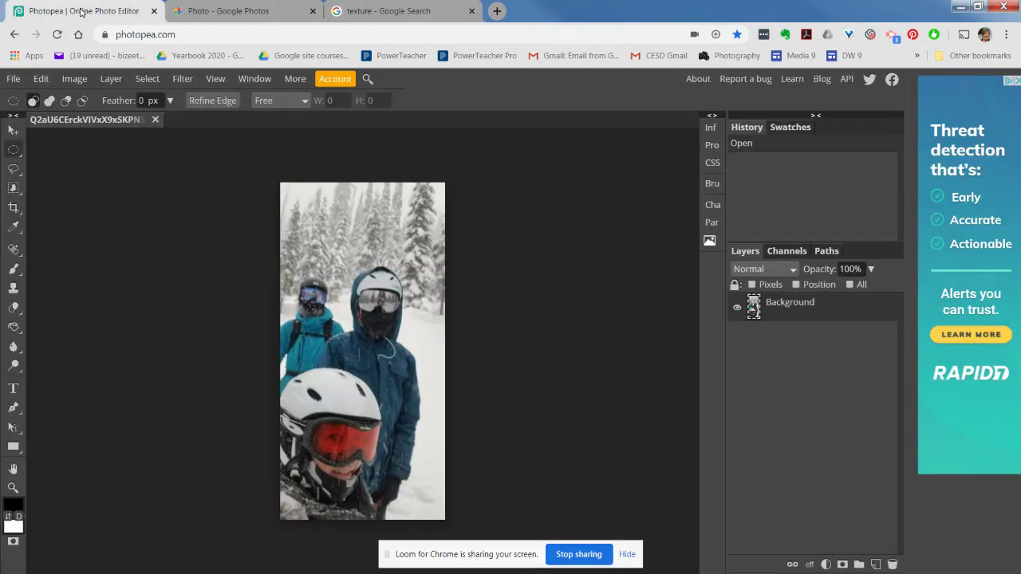
pyautogui.click(15, 80)
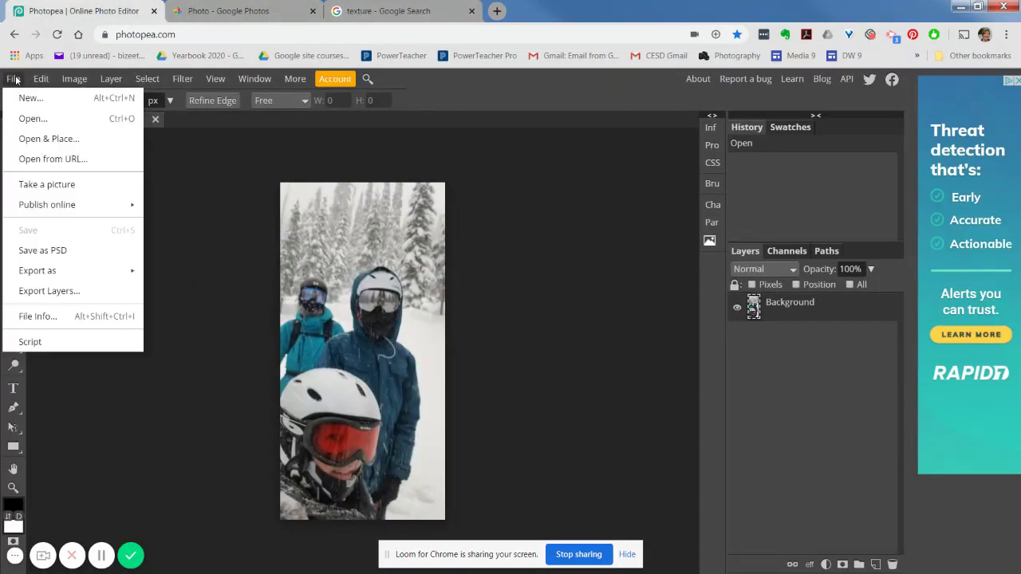
pyautogui.click(44, 161)
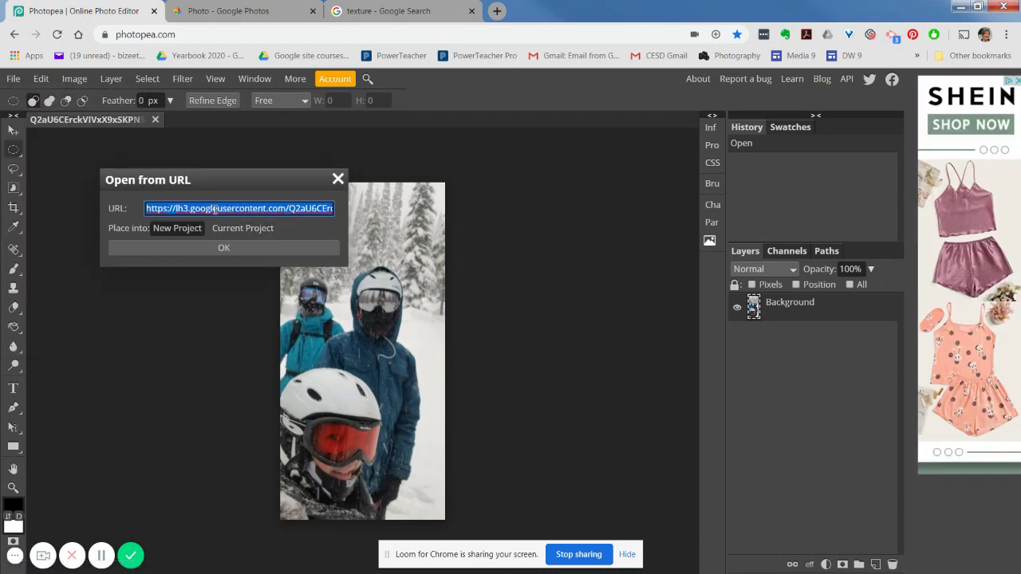
pyautogui.hotkey('ctrl', 'v')
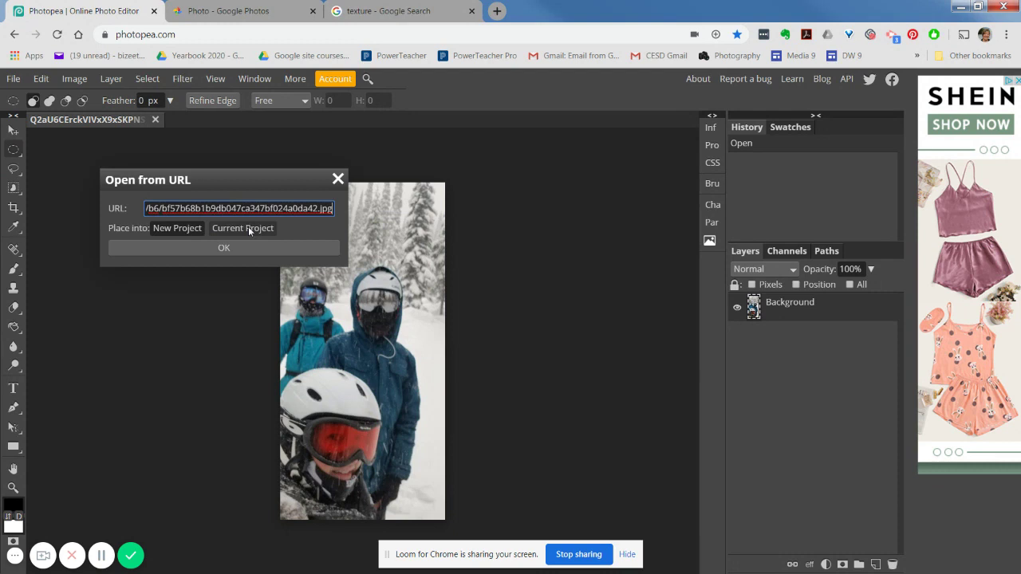
pyautogui.click(246, 227)
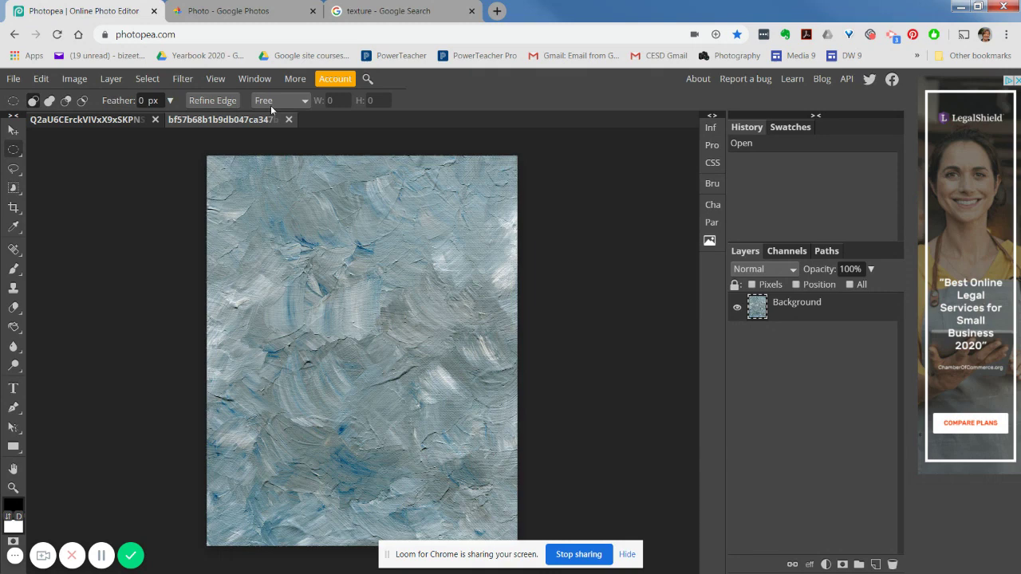
pyautogui.moveTo(224, 103)
pyautogui.mouseDown()
pyautogui.moveTo(164, 102)
pyautogui.moveTo(150, 144)
pyautogui.moveTo(339, 131)
pyautogui.moveTo(275, 104)
pyautogui.mouseUp()
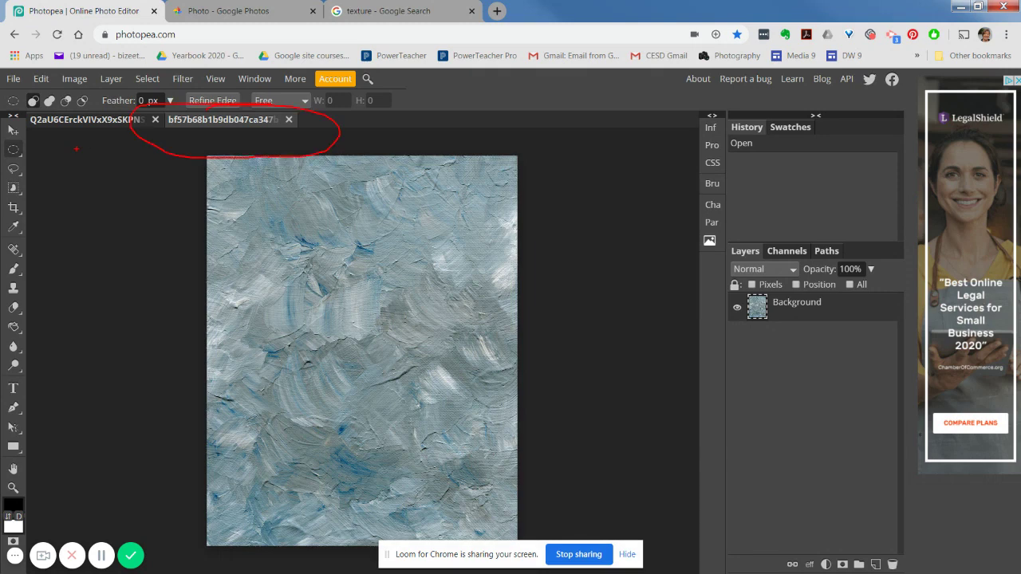
pyautogui.moveTo(76, 148)
pyautogui.mouseDown()
pyautogui.moveTo(118, 146)
pyautogui.moveTo(134, 102)
pyautogui.moveTo(38, 77)
pyautogui.moveTo(40, 145)
pyautogui.moveTo(126, 150)
pyautogui.mouseUp()
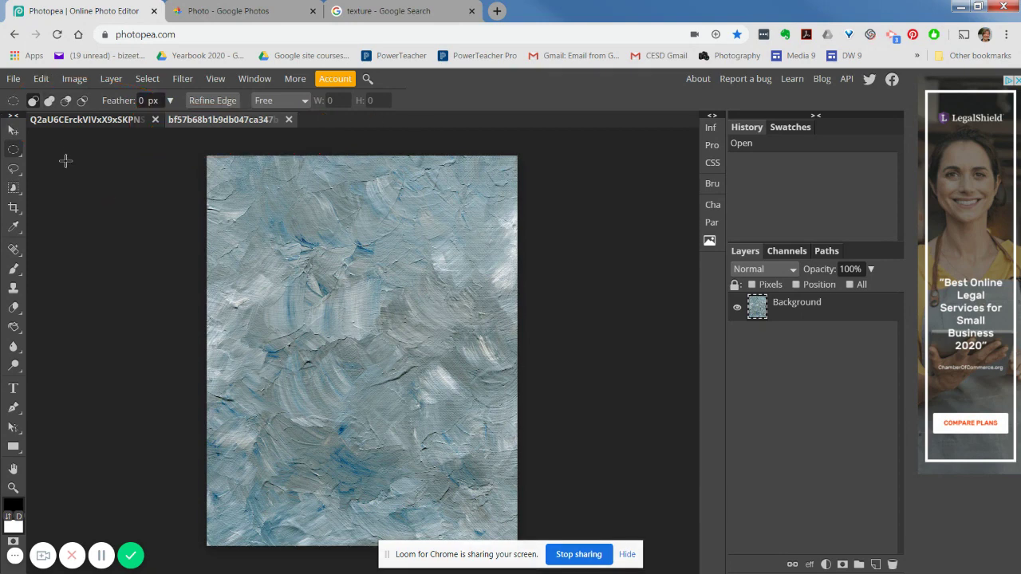
pyautogui.moveTo(38, 128); pyautogui.dragTo(96, 157)
pyautogui.moveTo(36, 126); pyautogui.dragTo(27, 145)
# Step: Reposition the texture layer on the canvas with the Move tool
pyautogui.click(14, 131)
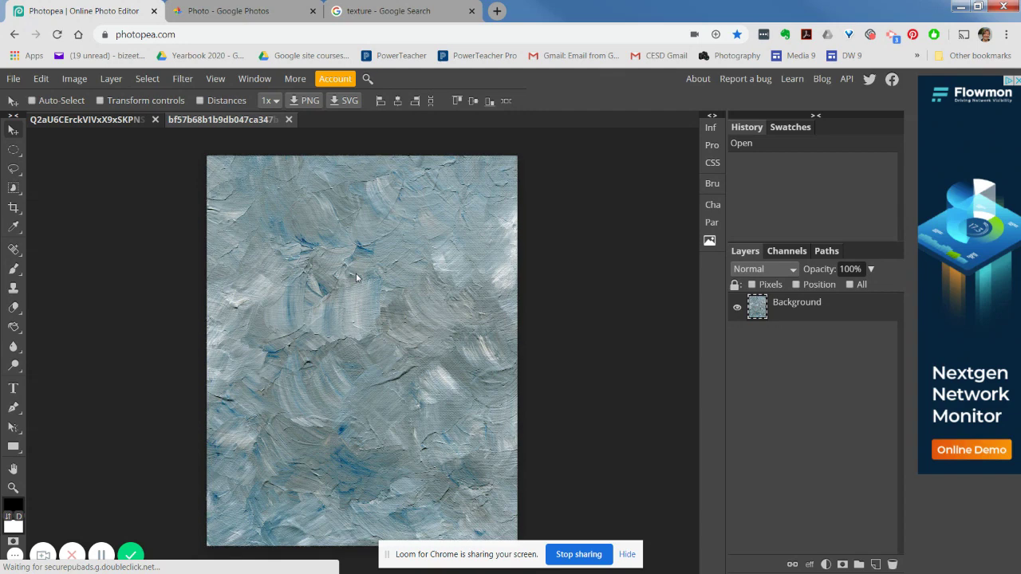
pyautogui.moveTo(356, 273)
pyautogui.mouseDown()
pyautogui.moveTo(226, 203)
pyautogui.moveTo(115, 121)
pyautogui.moveTo(314, 225)
pyautogui.moveTo(361, 289)
pyautogui.moveTo(343, 279)
pyautogui.moveTo(351, 286)
pyautogui.mouseUp()
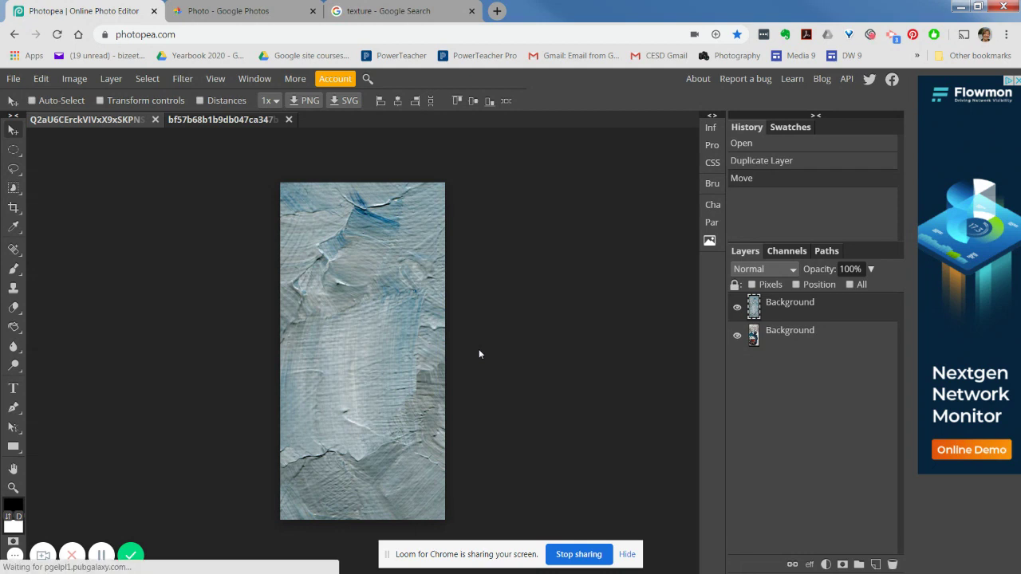
# Step: Free-transform the texture layer down to about 35% so it fits the canvas
pyautogui.hotkey('ctrl', 't')
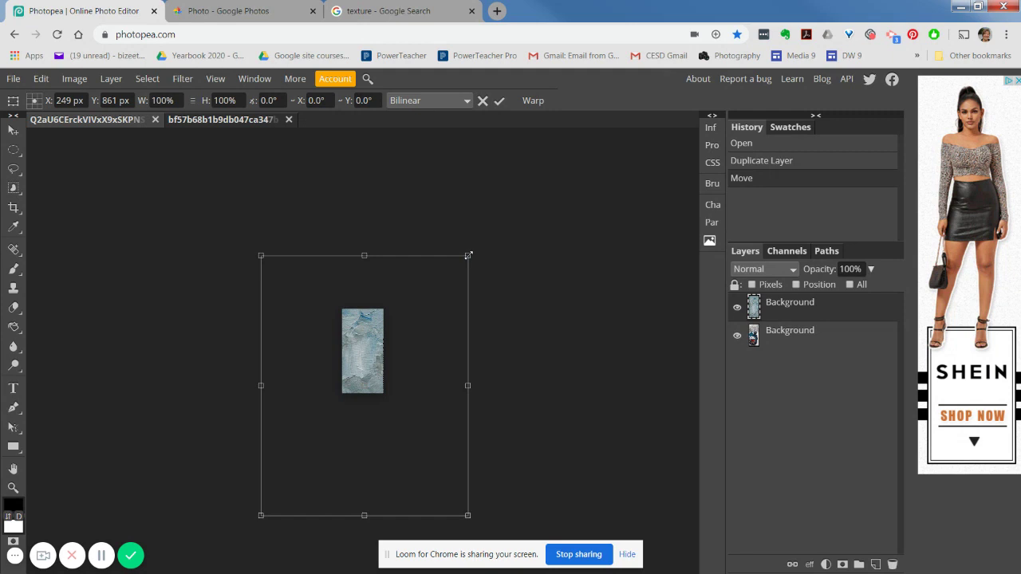
pyautogui.moveTo(468, 255); pyautogui.dragTo(376, 351)
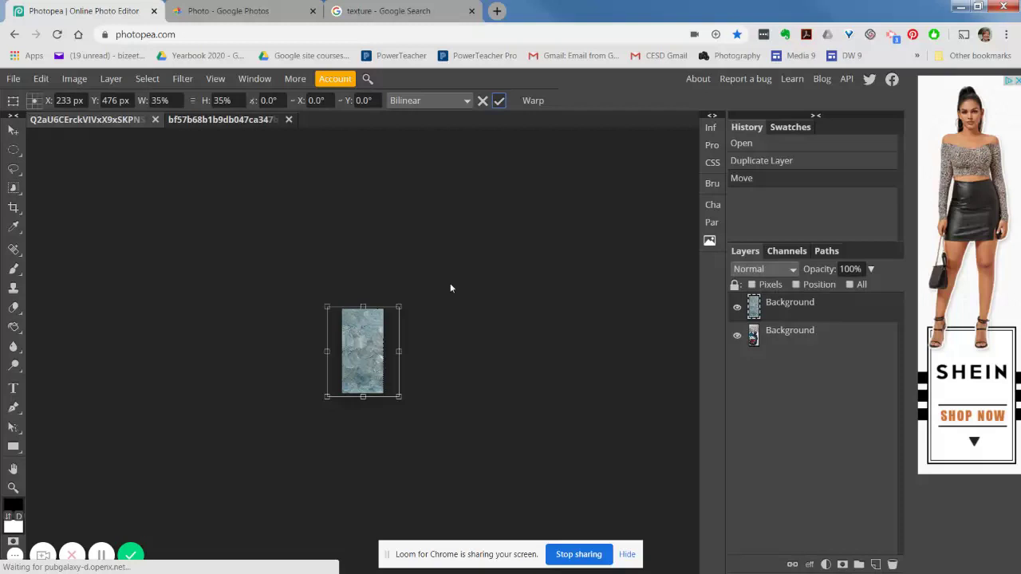
pyautogui.press('Return')
pyautogui.hotkey('ctrl', '+')
pyautogui.hotkey('ctrl', '+')
pyautogui.hotkey('ctrl', '+')
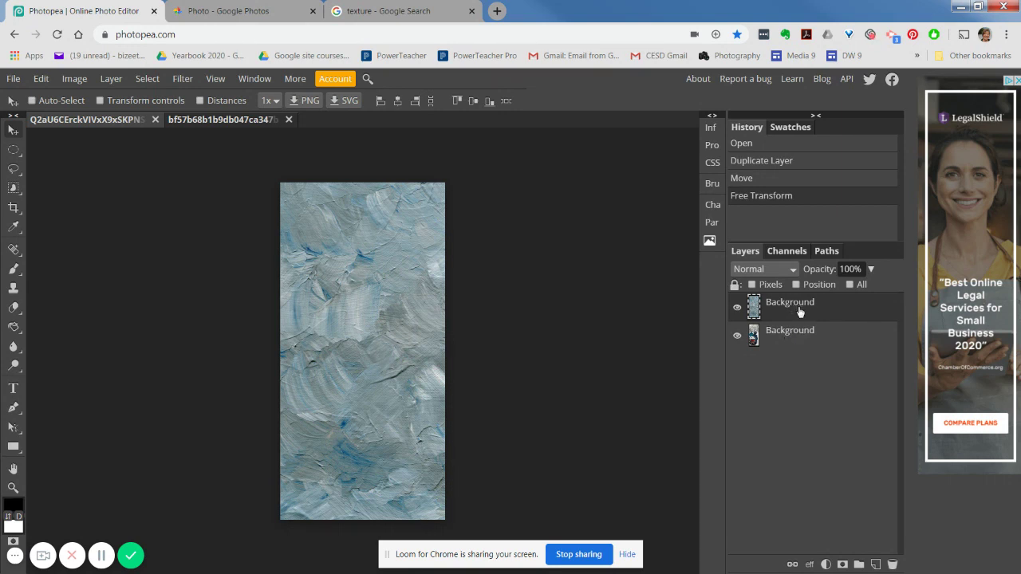
# Step: Drag the texture layer below the ski photo layer and select the photo layer
pyautogui.moveTo(829, 300)
pyautogui.mouseDown()
pyautogui.moveTo(722, 312)
pyautogui.moveTo(829, 303)
pyautogui.mouseUp()
pyautogui.moveTo(792, 307); pyautogui.dragTo(790, 348)
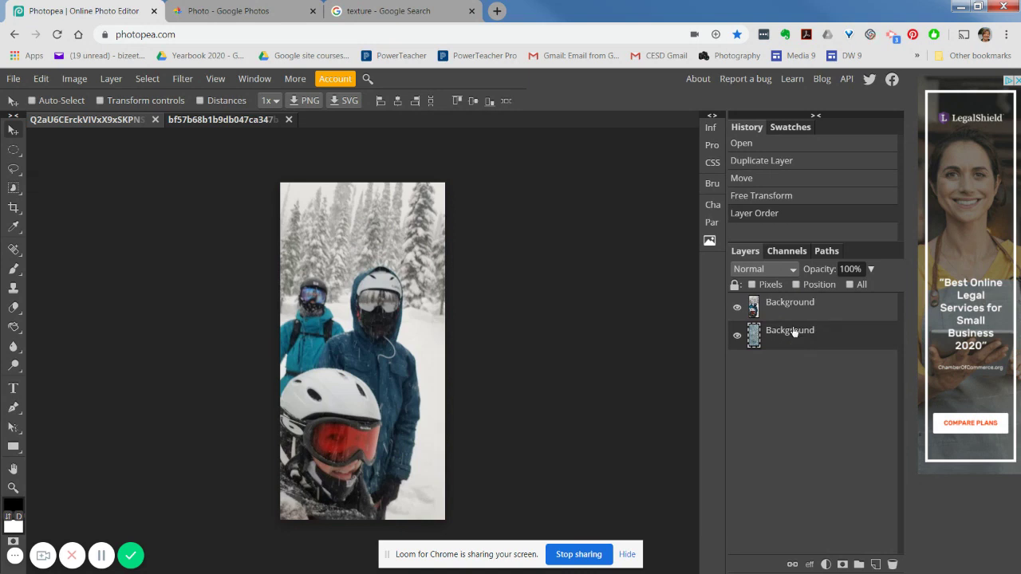
pyautogui.click(794, 311)
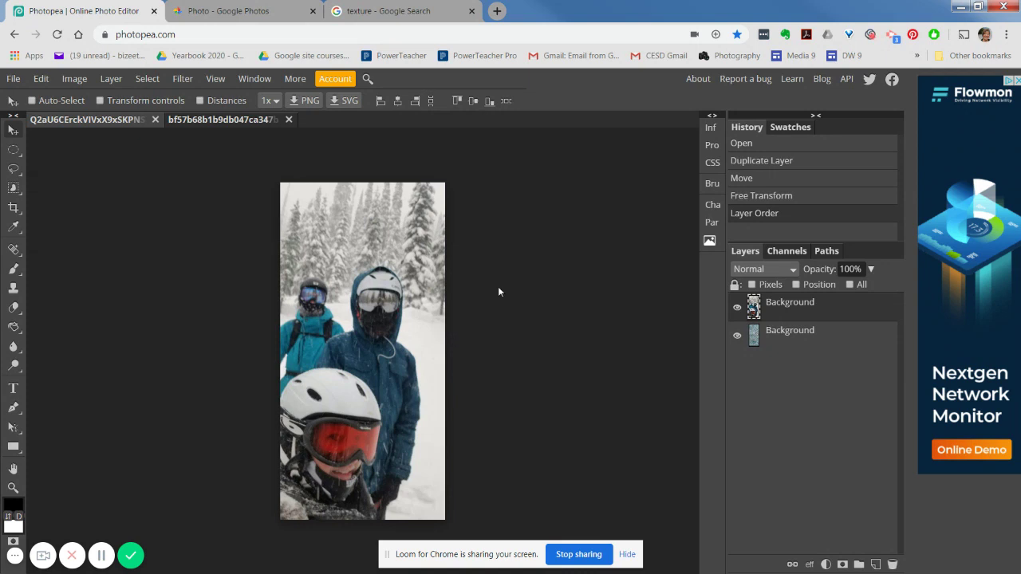
# Step: Free-transform the ski photo layer down to 90% and commit the change
pyautogui.hotkey('ctrl', 't')
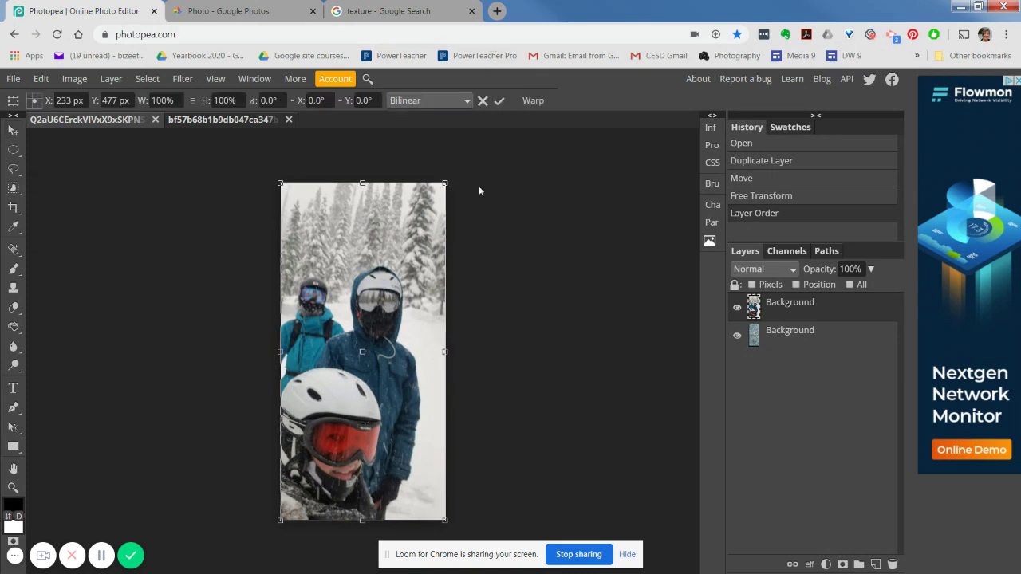
pyautogui.moveTo(444, 183); pyautogui.dragTo(437, 189)
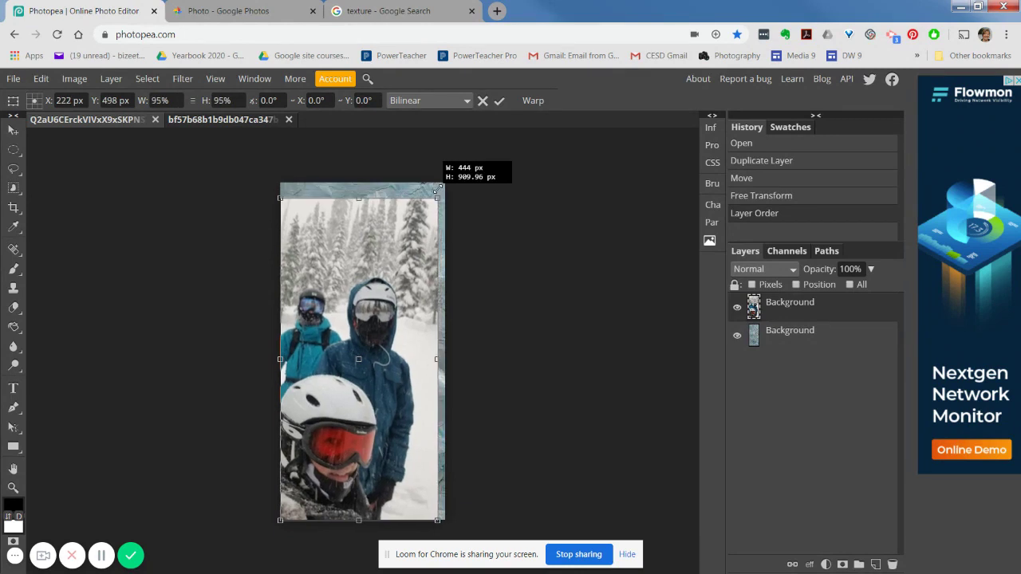
pyautogui.moveTo(437, 188)
pyautogui.mouseDown()
pyautogui.moveTo(401, 250)
pyautogui.moveTo(437, 203)
pyautogui.mouseUp()
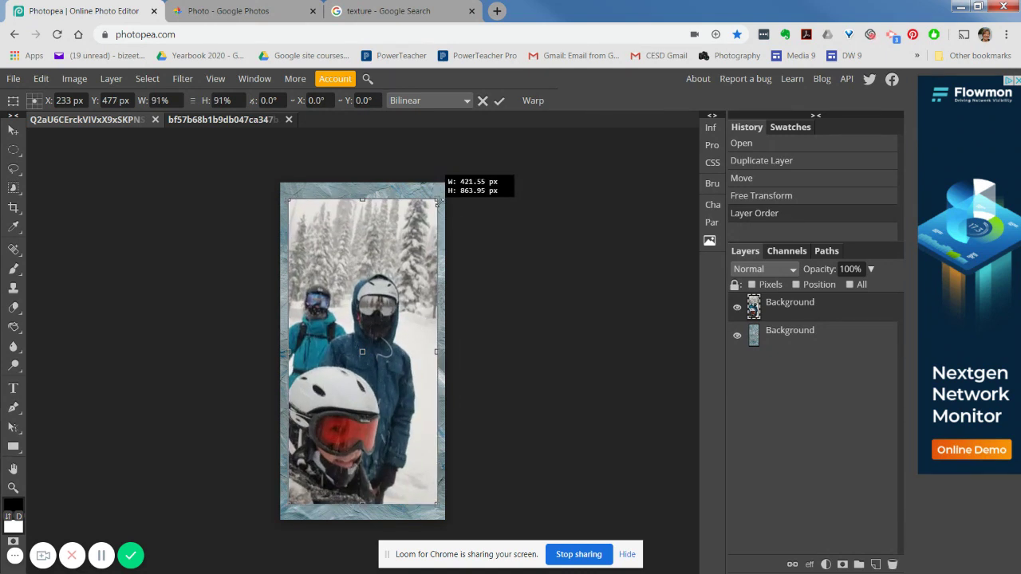
pyautogui.moveTo(437, 203); pyautogui.dragTo(438, 202)
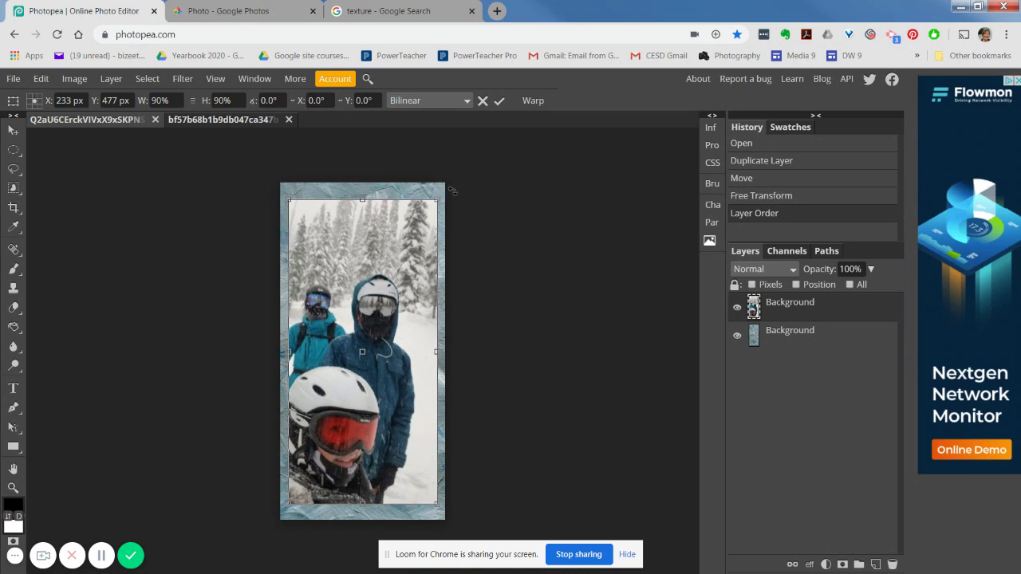
pyautogui.click(498, 101)
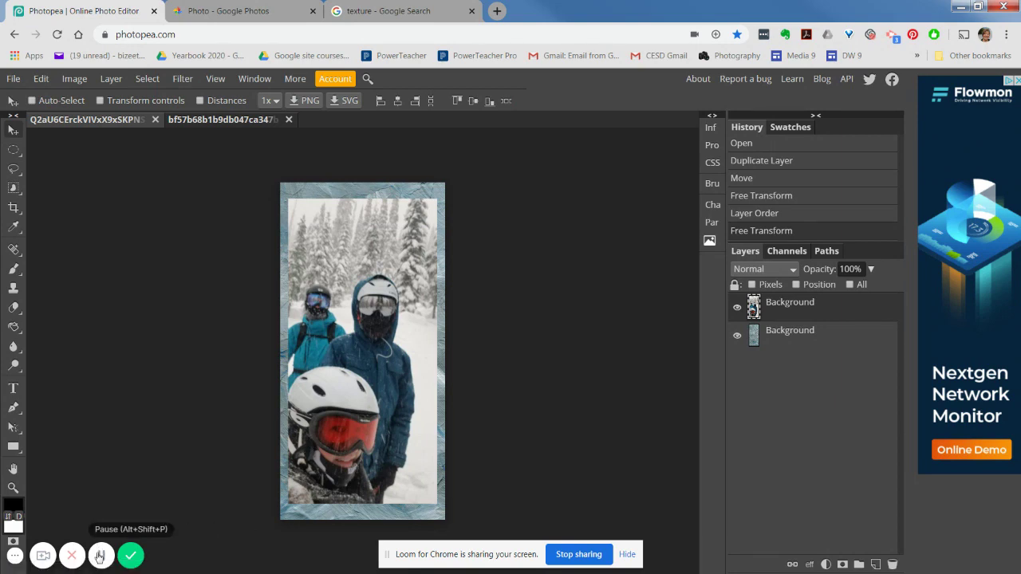
pyautogui.scroll(2, 528, 478)
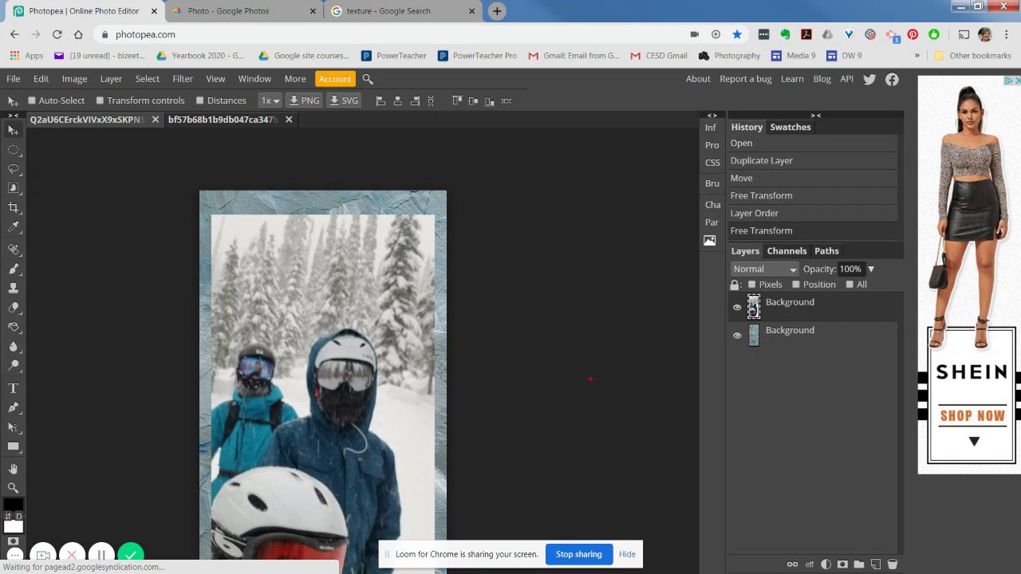
pyautogui.moveTo(620, 325)
pyautogui.mouseDown()
pyautogui.moveTo(684, 322)
pyautogui.moveTo(702, 304)
pyautogui.mouseUp()
# Step: Add a raster mask to the ski photo layer from the Layers panel
pyautogui.click(842, 565)
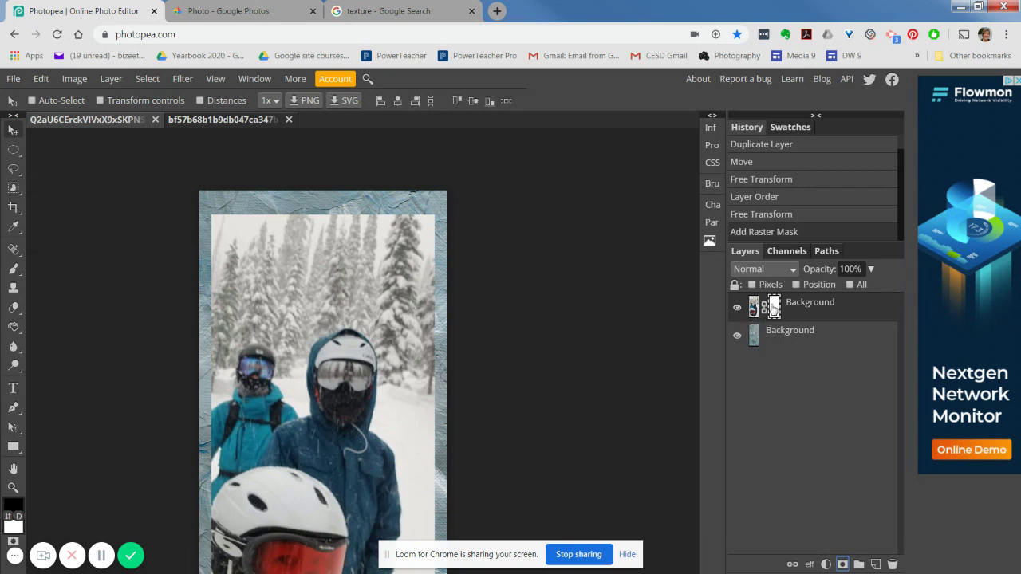
pyautogui.moveTo(769, 327); pyautogui.dragTo(790, 299)
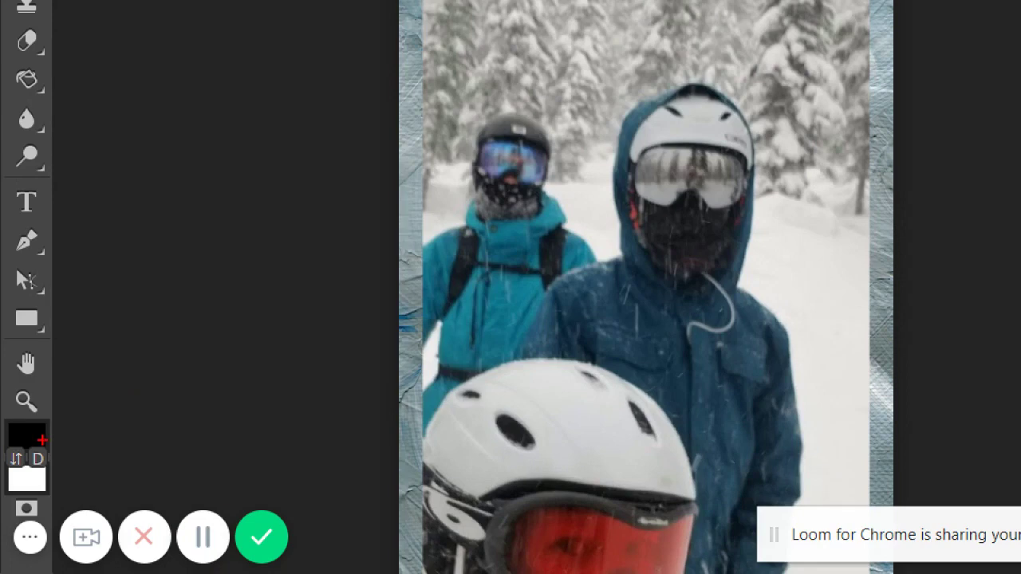
pyautogui.moveTo(139, 364); pyautogui.dragTo(46, 405)
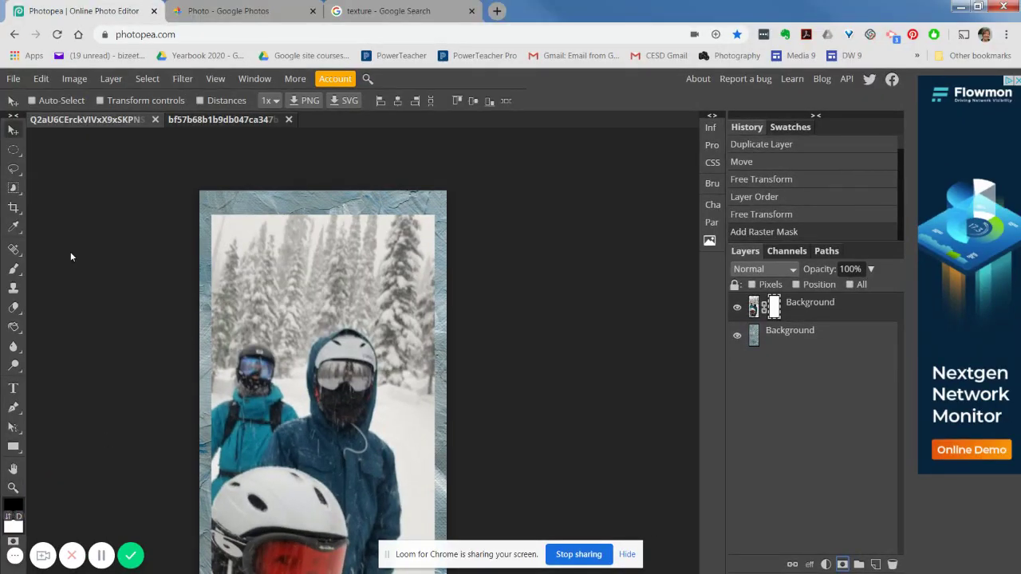
# Step: Choose the Brush tool with the RoundNoisyMarker preset at 147 px size
pyautogui.click(16, 271)
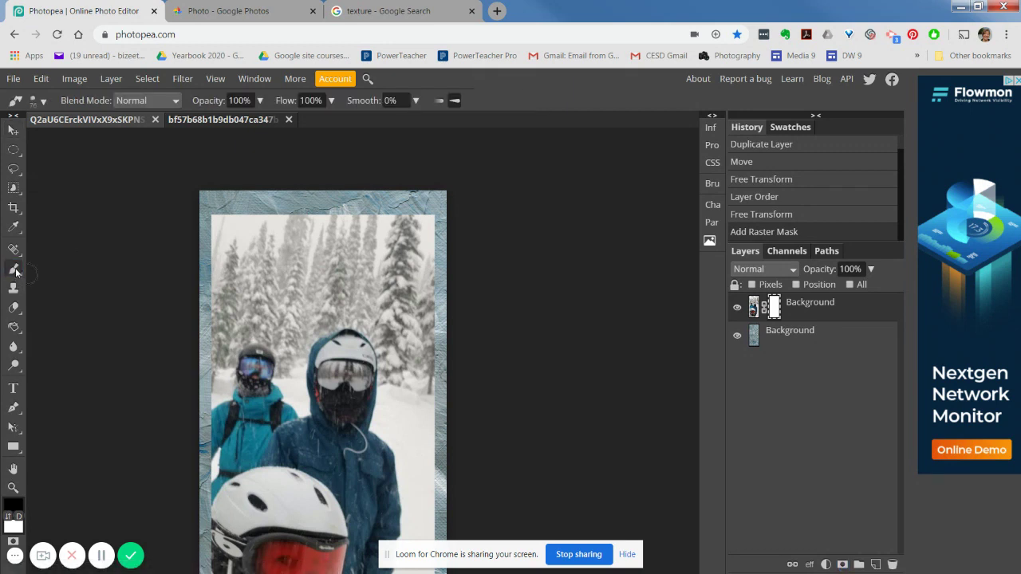
pyautogui.moveTo(26, 264); pyautogui.dragTo(63, 259)
pyautogui.moveTo(55, 177); pyautogui.dragTo(44, 114)
pyautogui.click(44, 104)
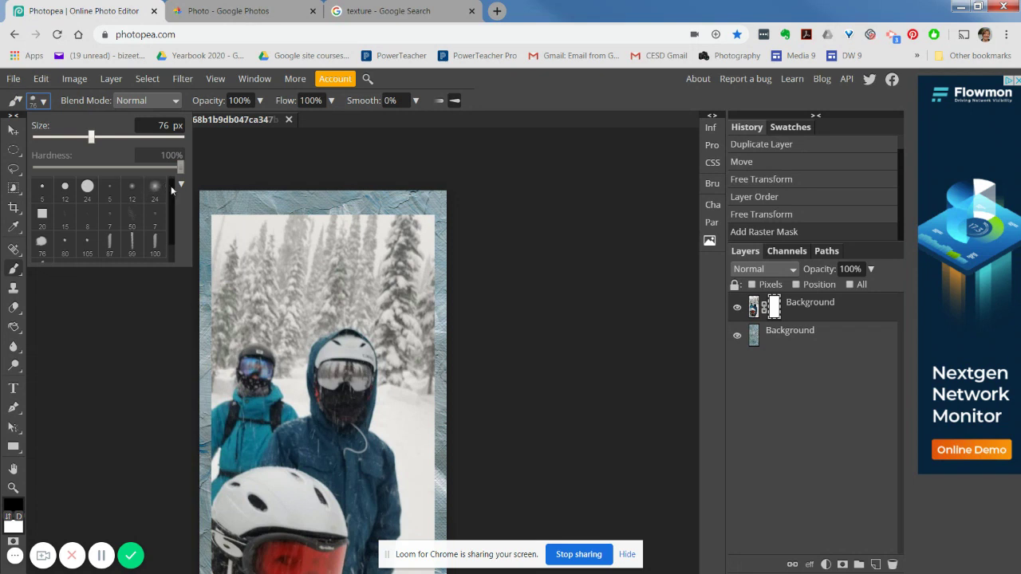
pyautogui.scroll(-1, 172, 254)
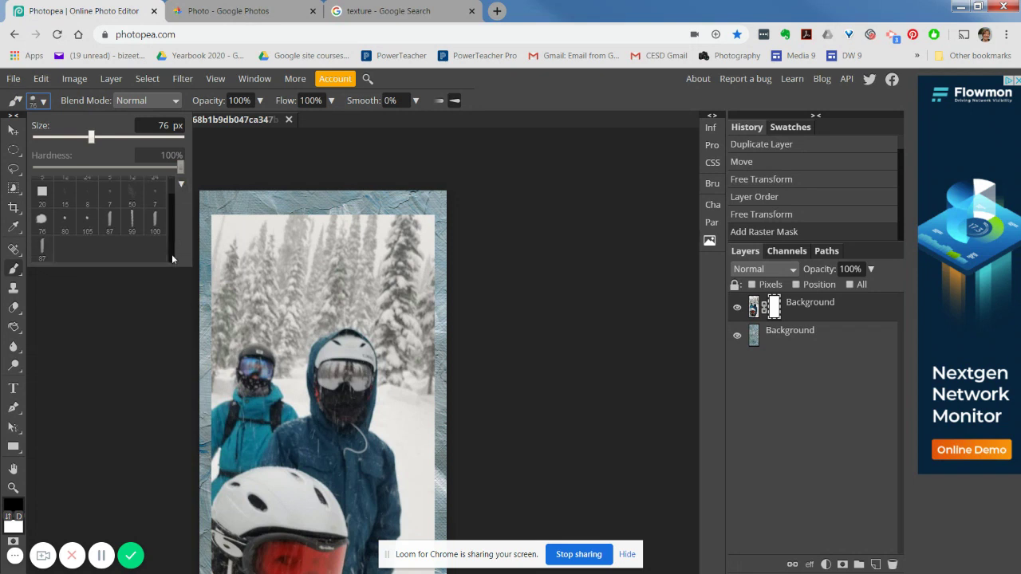
pyautogui.click(42, 220)
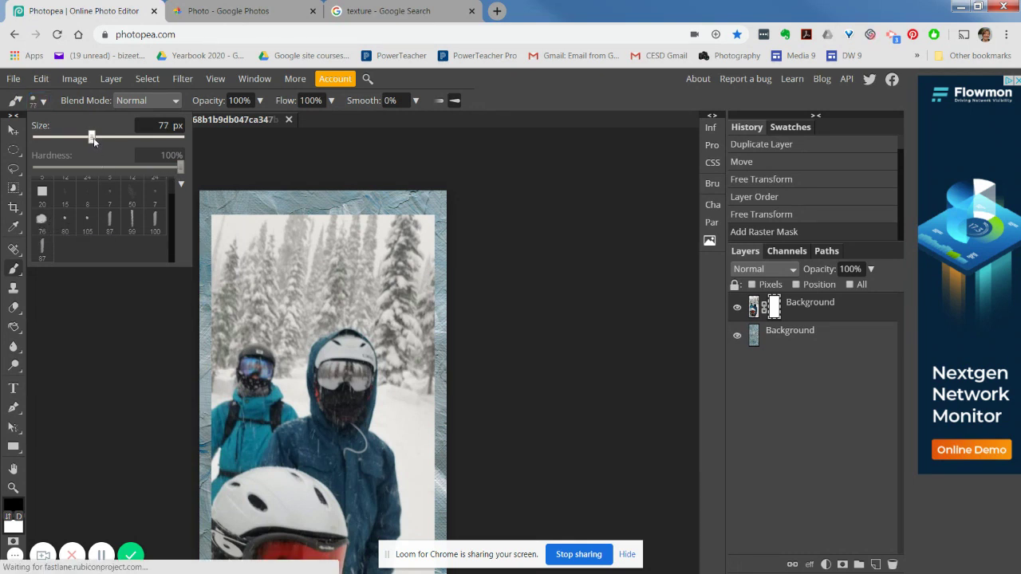
pyautogui.moveTo(92, 137); pyautogui.dragTo(102, 138)
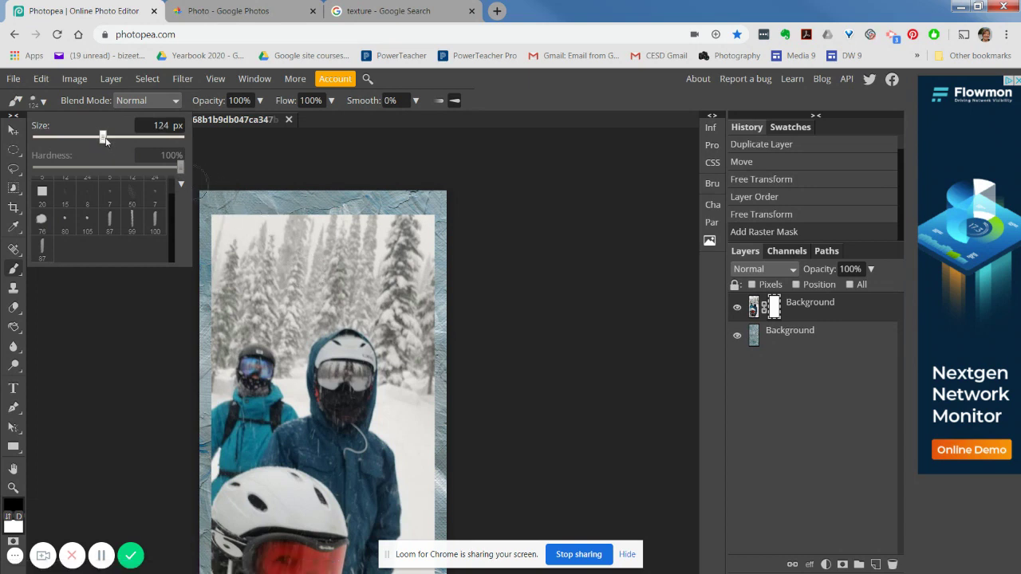
pyautogui.moveTo(107, 137); pyautogui.dragTo(108, 137)
# Step: Paint black on the mask along the photo's top edge, roughening it into the blue texture
pyautogui.click(228, 215)
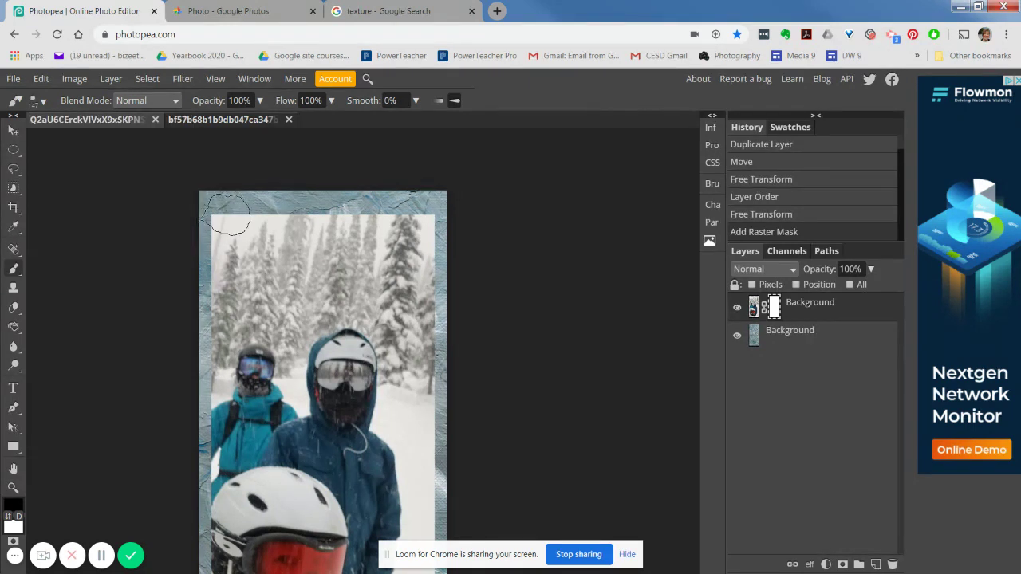
pyautogui.click(225, 215)
pyautogui.click(243, 214)
pyautogui.click(263, 211)
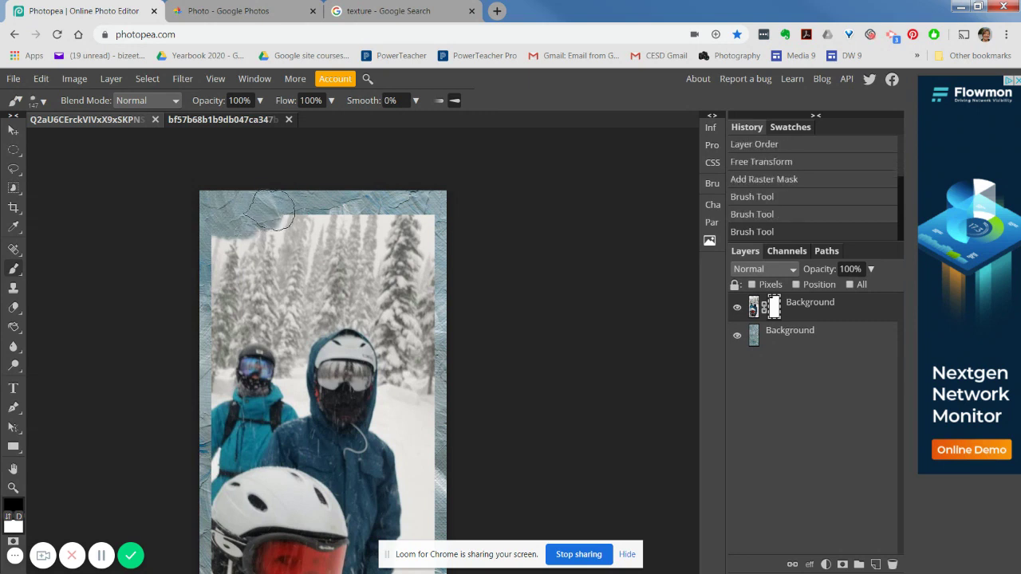
pyautogui.moveTo(287, 214)
pyautogui.mouseDown()
pyautogui.moveTo(334, 218)
pyautogui.moveTo(323, 212)
pyautogui.moveTo(435, 220)
pyautogui.mouseUp()
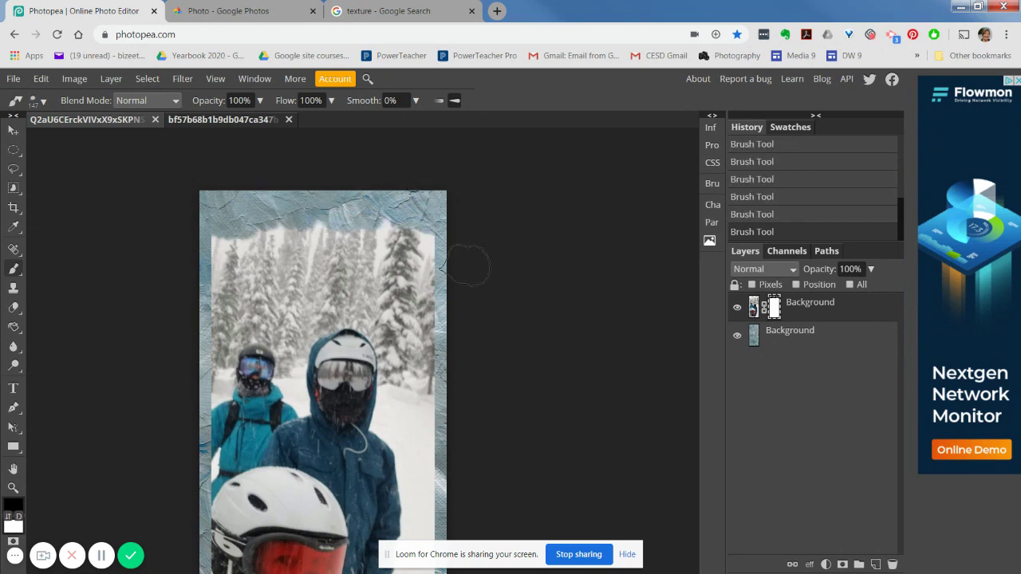
pyautogui.scroll(-2, 437, 302)
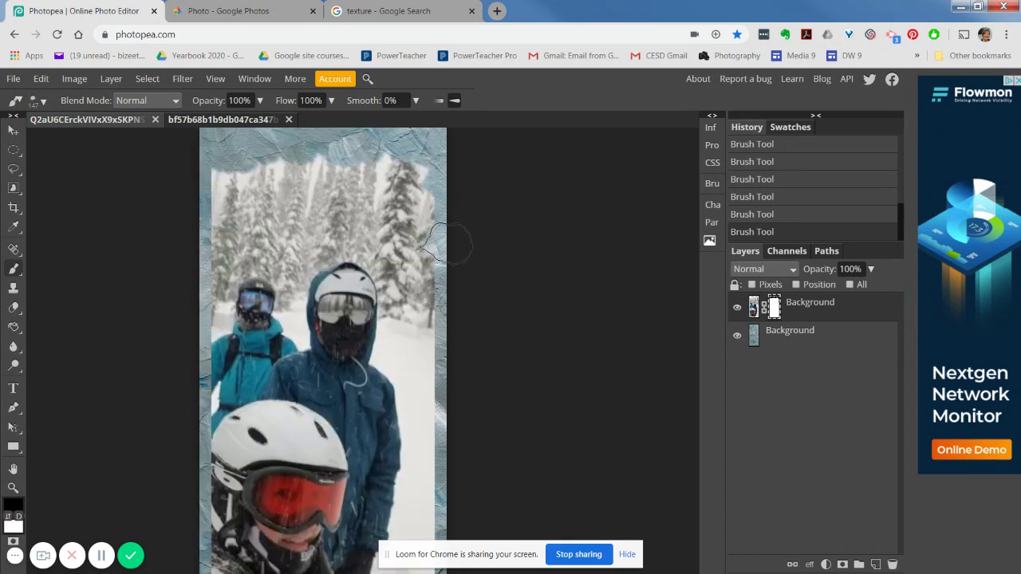
# Step: Set the brush tip to 108° angle and 61% roundness, then roughen the photo's right edge
pyautogui.click(711, 184)
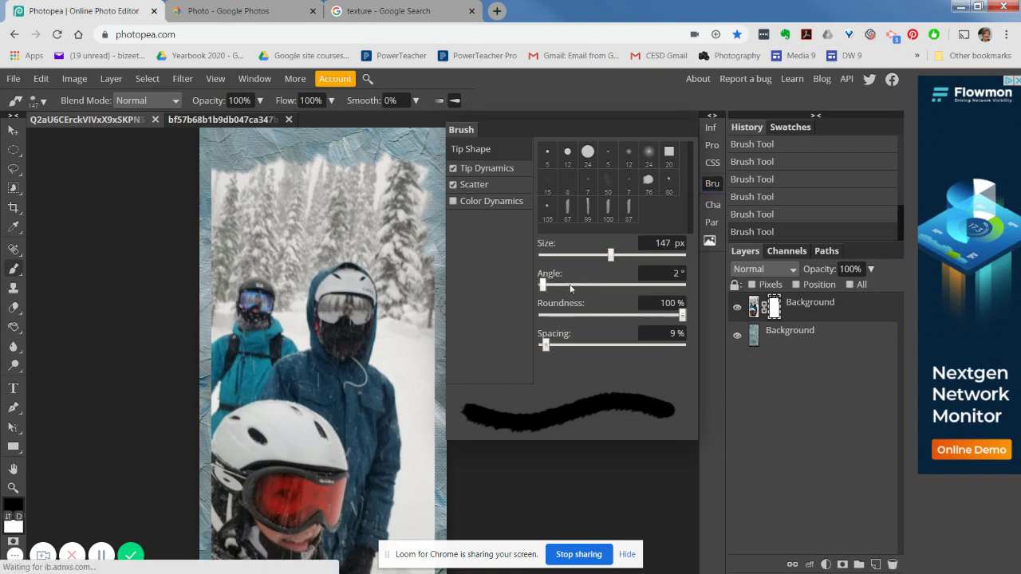
pyautogui.moveTo(570, 289)
pyautogui.mouseDown()
pyautogui.moveTo(611, 287)
pyautogui.moveTo(571, 291)
pyautogui.mouseUp()
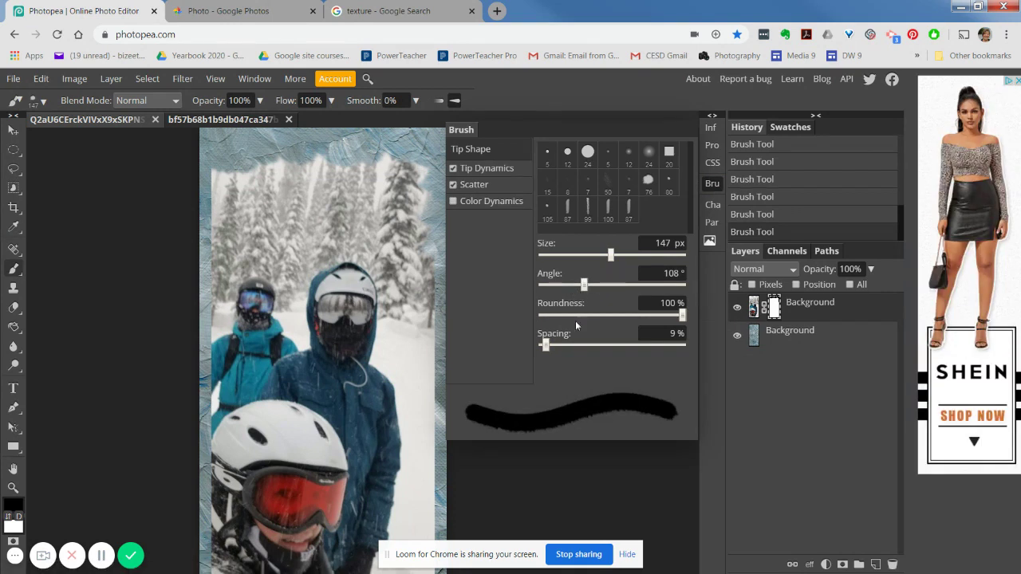
pyautogui.click(628, 316)
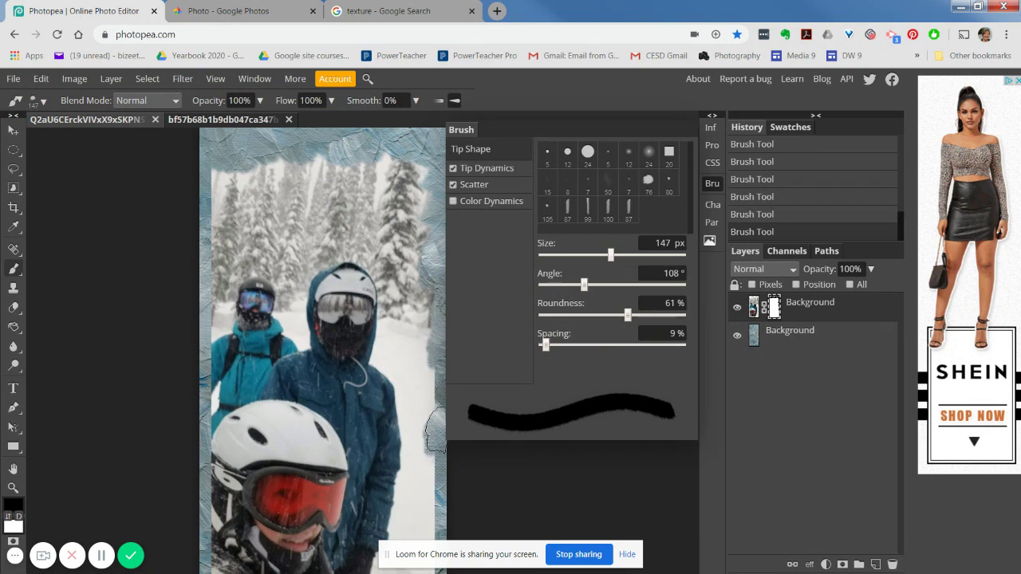
pyautogui.moveTo(435, 431)
pyautogui.mouseDown()
pyautogui.moveTo(438, 397)
pyautogui.moveTo(458, 477)
pyautogui.moveTo(433, 482)
pyautogui.mouseUp()
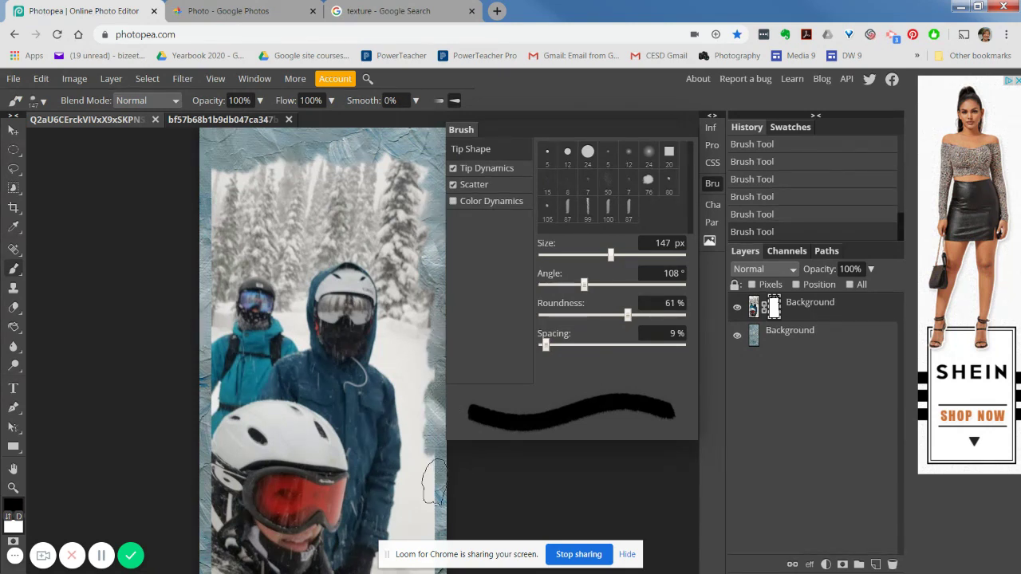
pyautogui.scroll(-2, 533, 466)
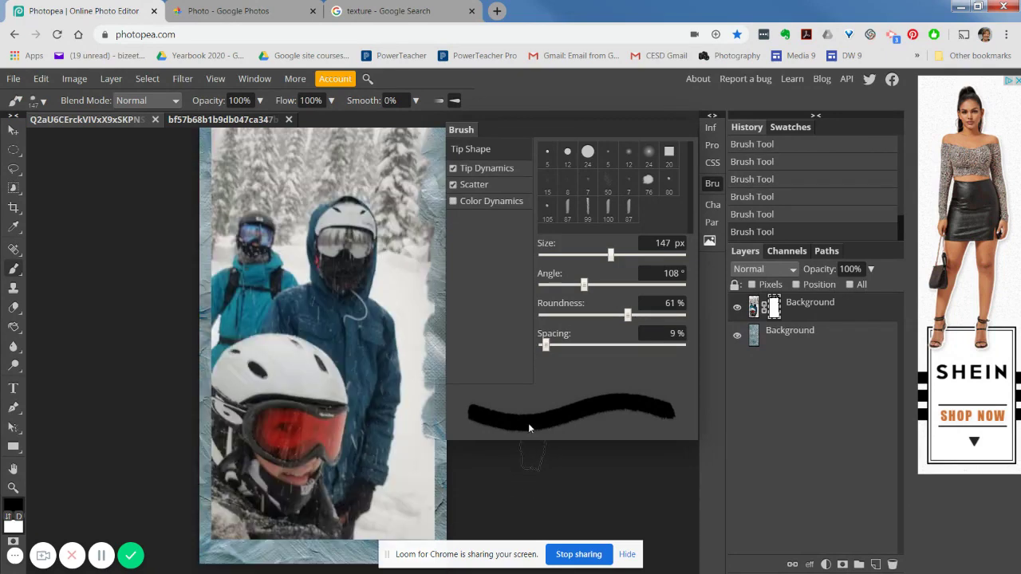